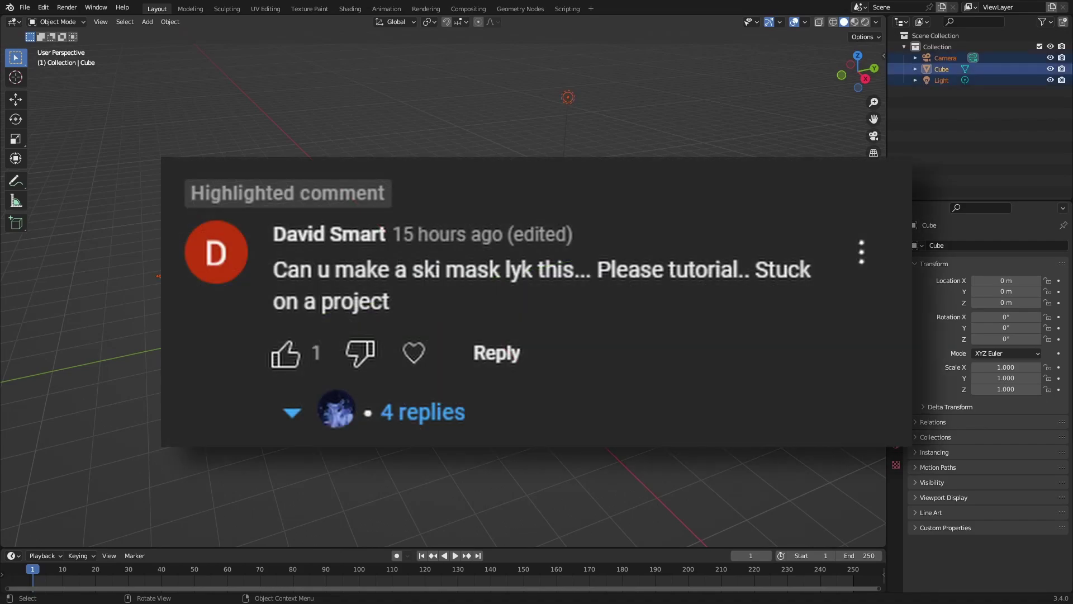
Step: Delete the default camera, cube and light from the scene
{"action": "key", "text": "Delete"}
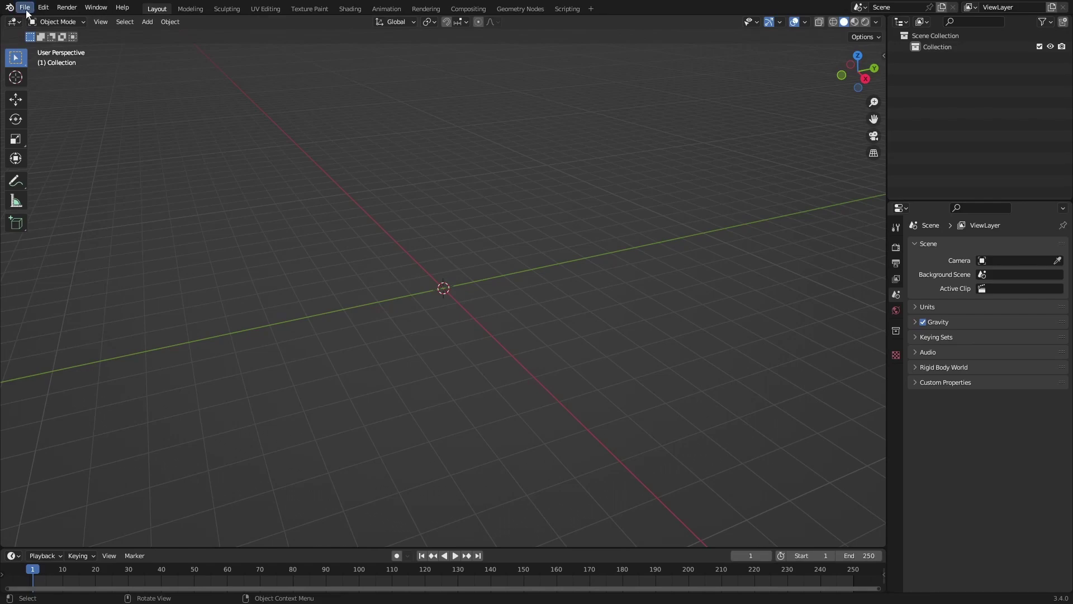
{"action": "left_click", "coordinate": [26, 8]}
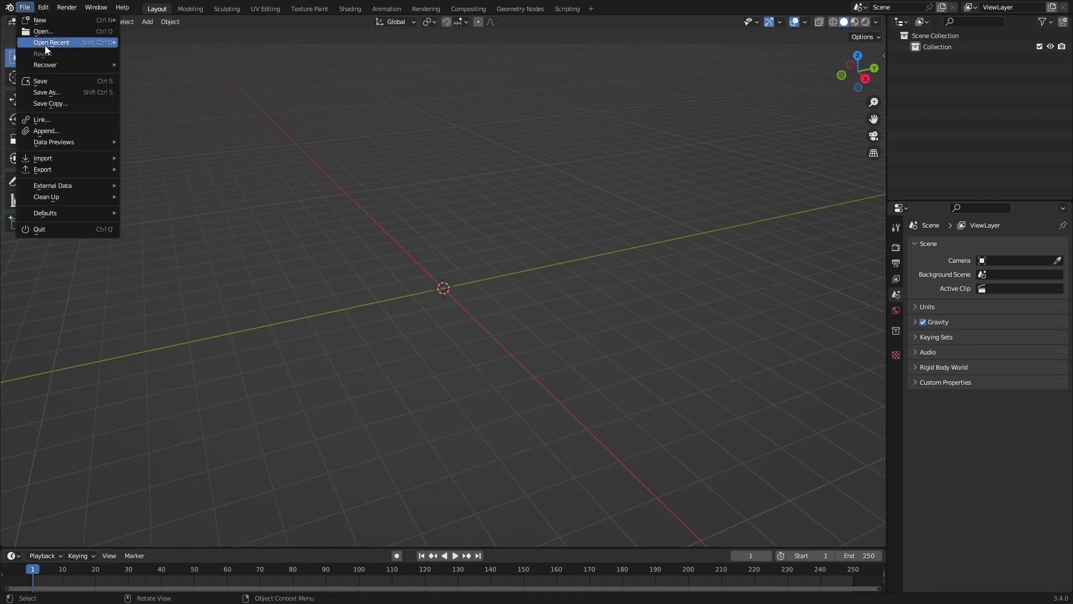
{"action": "mouse_move", "coordinate": [61, 45]}
{"action": "key", "text": "Escape"}
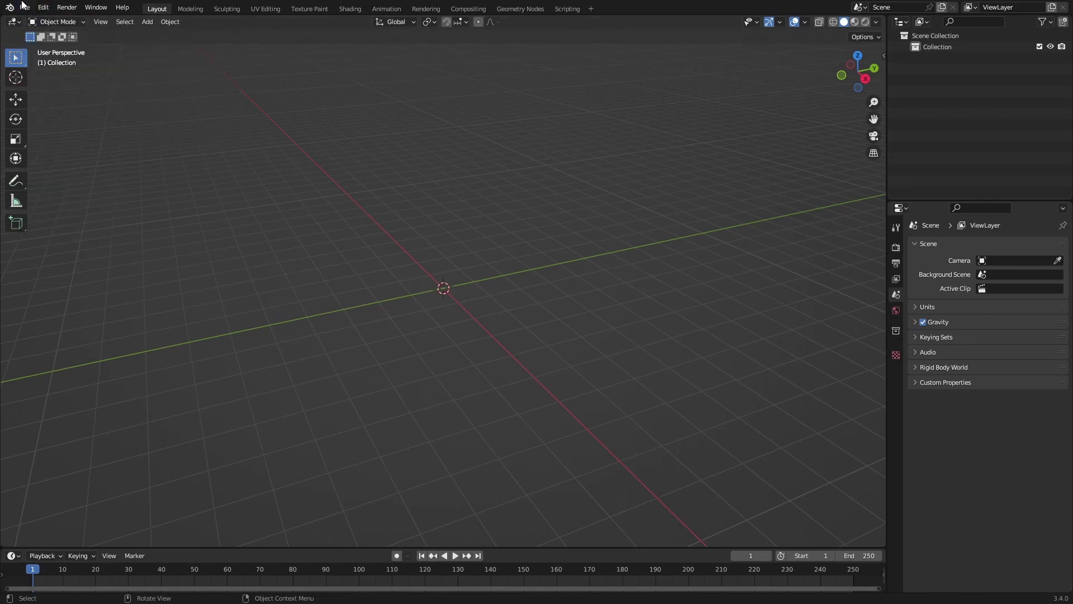
{"action": "left_click", "coordinate": [25, 7]}
{"action": "mouse_move", "coordinate": [65, 159]}
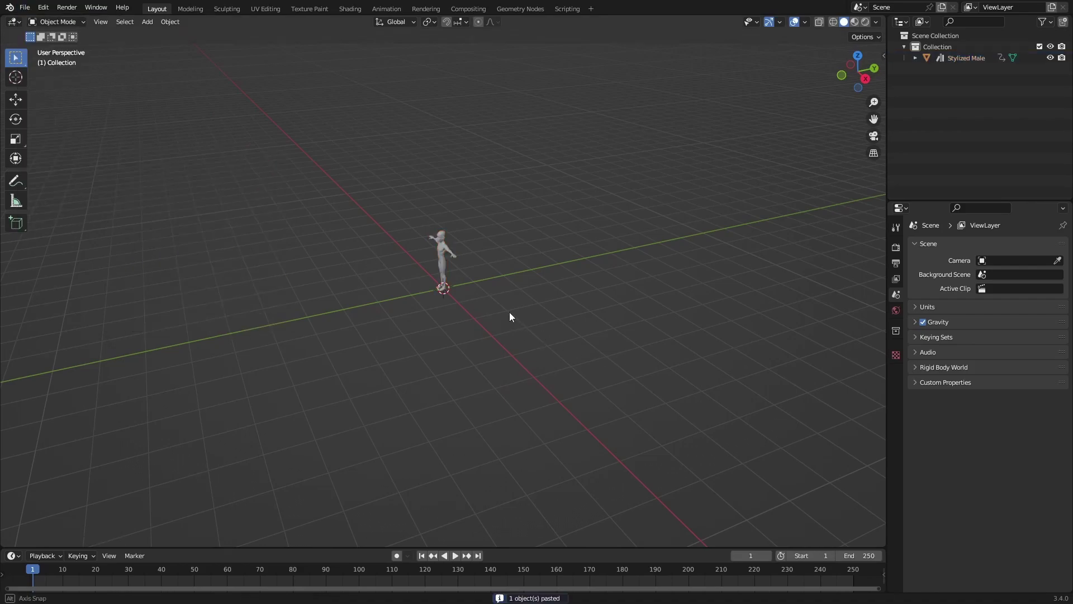
Step: Apply smooth shading to the Stylized Male body and deselect it
{"action": "scroll", "coordinate": [614, 316], "scroll_direction": "up", "scroll_amount": 5}
{"action": "middle_click_drag", "start_coordinate": [509, 312], "coordinate": [524, 288]}
{"action": "mouse_move", "coordinate": [524, 289]}
{"action": "middle_mouse_down", "text": "shift"}
{"action": "mouse_move", "coordinate": [540, 355]}
{"action": "mouse_move", "coordinate": [524, 294]}
{"action": "middle_mouse_up", "text": "shift"}
{"action": "left_click", "coordinate": [494, 258]}
{"action": "scroll", "coordinate": [494, 258], "scroll_direction": "up", "scroll_amount": 4}
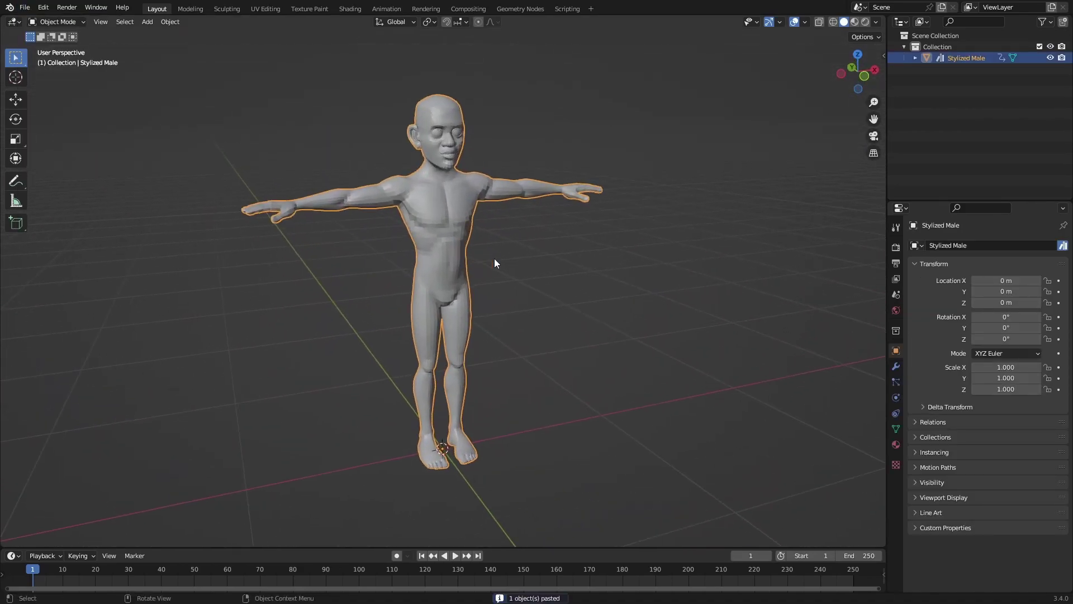
{"action": "right_click", "coordinate": [445, 243]}
{"action": "left_click", "coordinate": [444, 244]}
{"action": "middle_click_drag", "start_coordinate": [445, 243], "coordinate": [466, 281], "text": "shift"}
{"action": "left_click", "coordinate": [538, 292]}
{"action": "middle_click_drag", "start_coordinate": [347, 220], "coordinate": [374, 286], "text": "shift"}
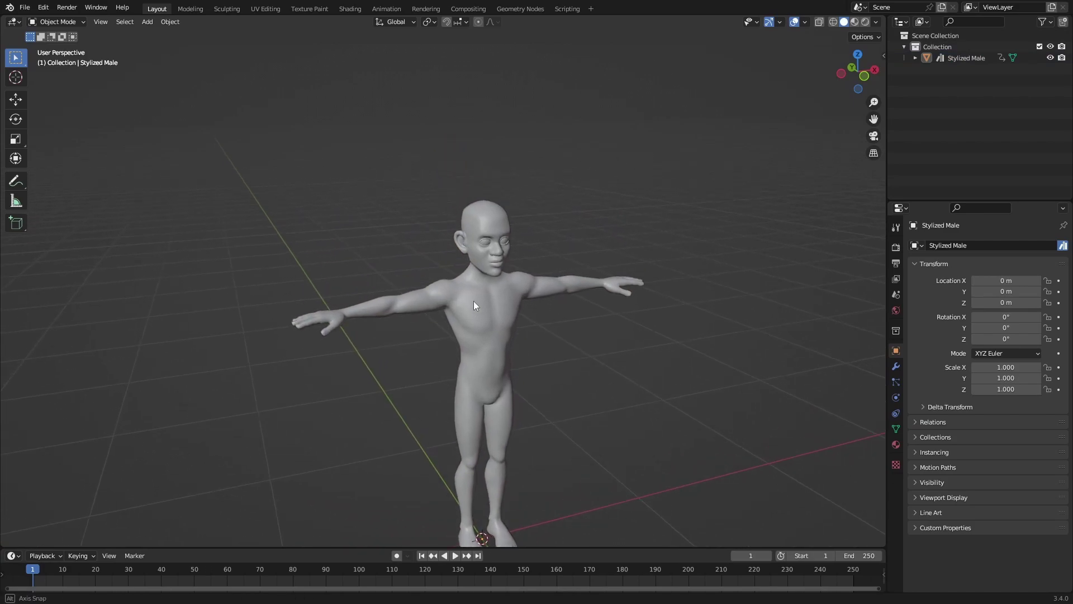
Step: Open the Stylized Male mesh in Edit Mode with face selection active
{"action": "mouse_move", "coordinate": [474, 306]}
{"action": "middle_mouse_down"}
{"action": "mouse_move", "coordinate": [510, 270]}
{"action": "mouse_move", "coordinate": [477, 307]}
{"action": "middle_mouse_up"}
{"action": "left_click", "coordinate": [477, 307]}
{"action": "scroll", "coordinate": [484, 278], "scroll_direction": "up", "scroll_amount": 4}
{"action": "key", "text": "Tab"}
{"action": "scroll", "coordinate": [533, 284], "scroll_direction": "up", "scroll_amount": 2}
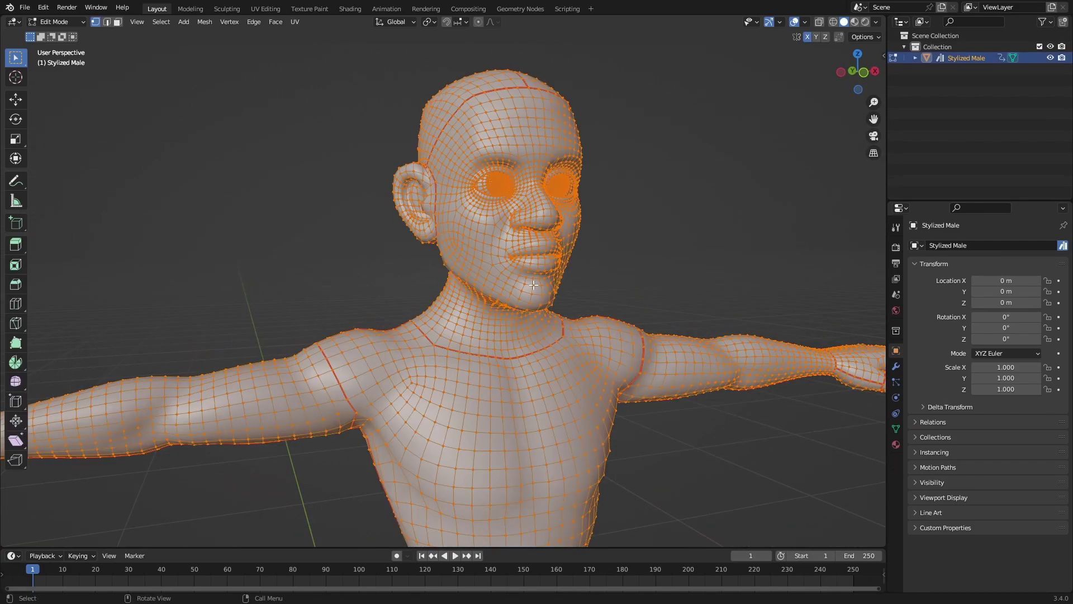
{"action": "middle_click_drag", "start_coordinate": [533, 284], "coordinate": [492, 305]}
{"action": "key", "text": "3"}
{"action": "middle_click_drag", "start_coordinate": [543, 354], "coordinate": [559, 359]}
{"action": "scroll", "coordinate": [550, 355], "scroll_direction": "down", "scroll_amount": 6}
{"action": "scroll", "coordinate": [494, 351], "scroll_direction": "up", "scroll_amount": 6}
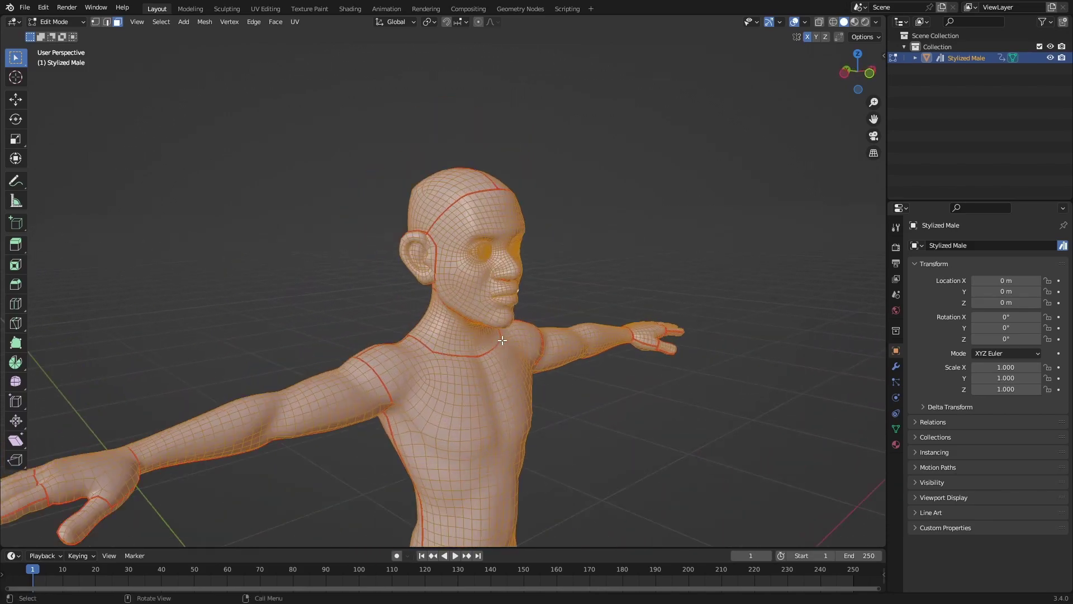
Step: Try selecting the face loop running around the cheek and forehead and growing the selection outward
{"action": "middle_click_drag", "start_coordinate": [494, 351], "coordinate": [363, 302]}
{"action": "left_click", "coordinate": [348, 273], "text": "alt"}
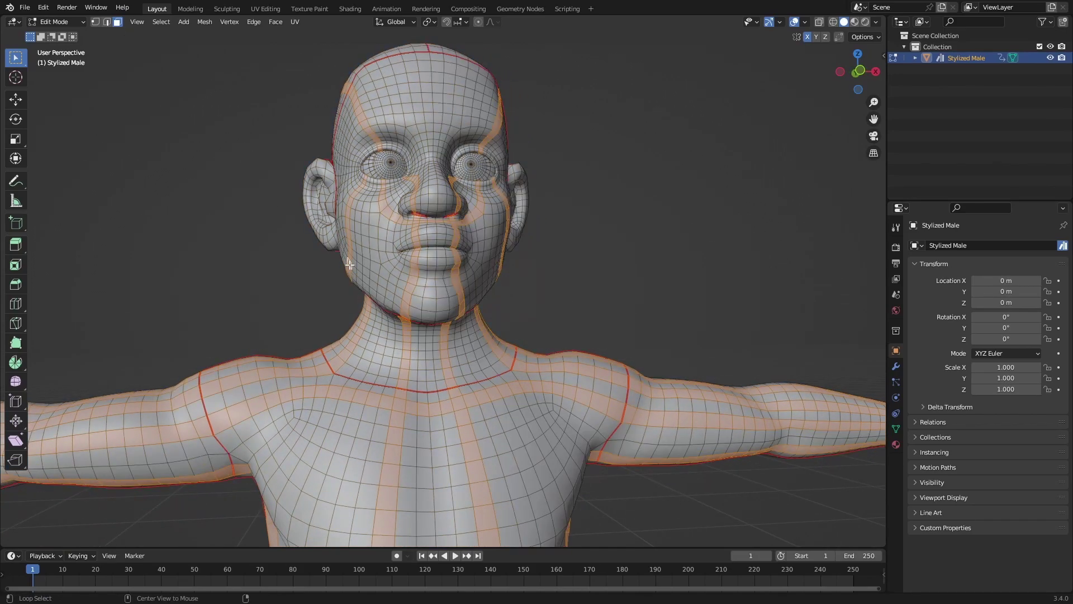
{"action": "key", "text": "alt+a"}
{"action": "middle_click_drag", "start_coordinate": [353, 264], "coordinate": [475, 241]}
{"action": "left_click", "coordinate": [491, 223], "text": "alt"}
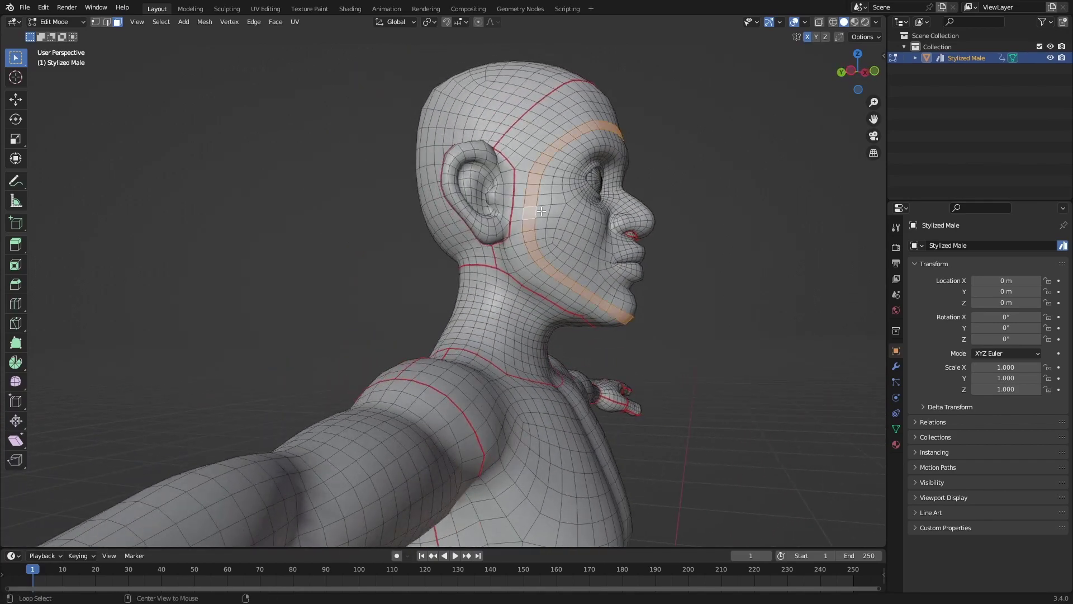
{"action": "key", "text": "ctrl+KP_Add"}
{"action": "key", "text": "ctrl+KP_Add"}
{"action": "key", "text": "ctrl+KP_Add"}
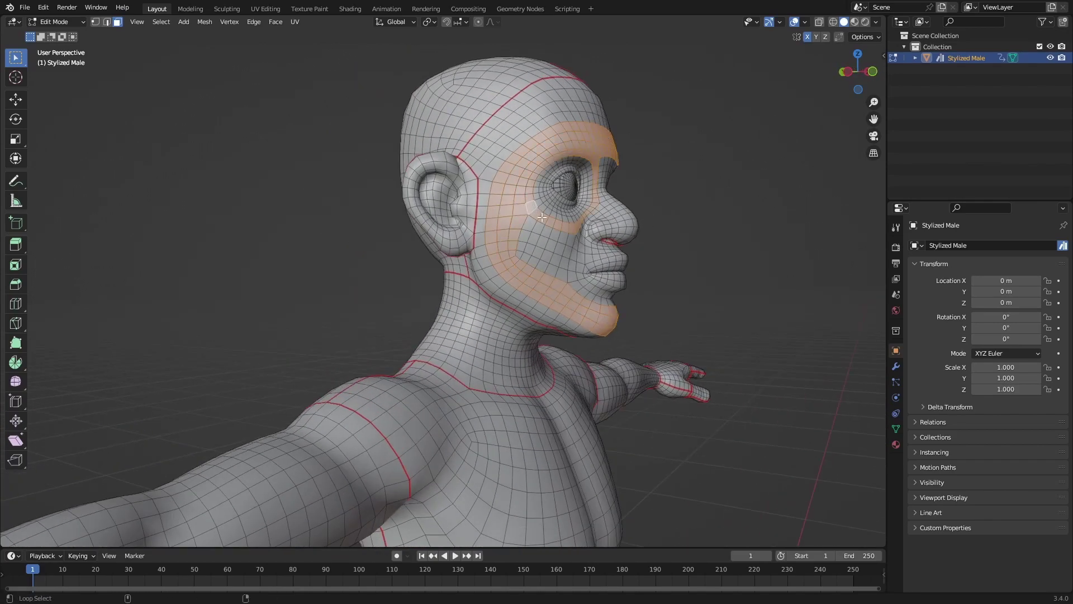
Step: Try extending the selection with another face loop beside the cheek, and undo that addition
{"action": "middle_click_drag", "start_coordinate": [586, 207], "coordinate": [507, 247]}
{"action": "key", "text": "ctrl+z"}
{"action": "left_click", "coordinate": [394, 277], "text": "alt+shift"}
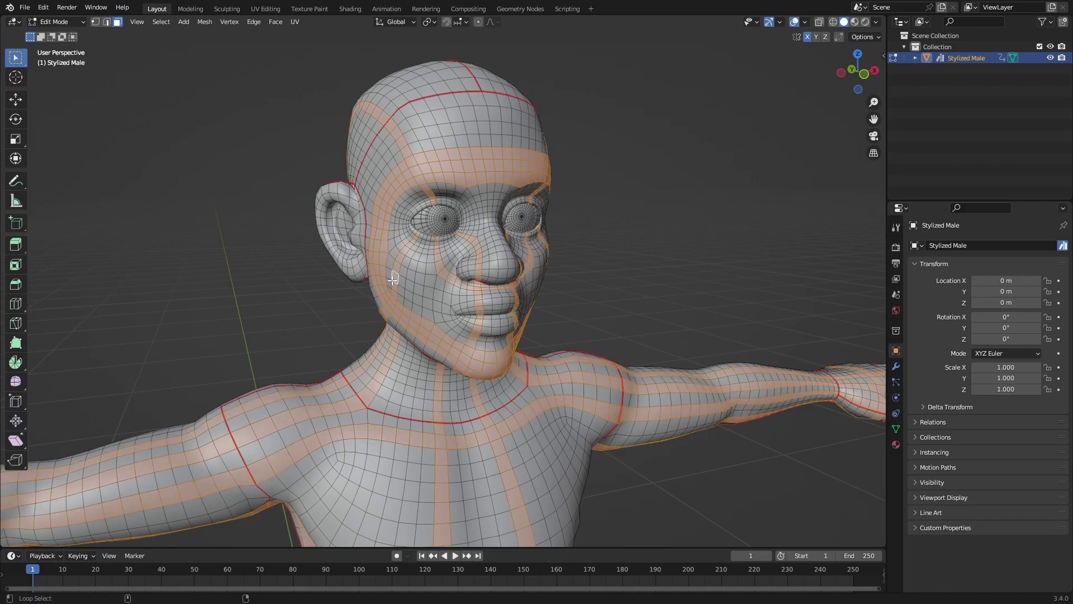
{"action": "key", "text": "ctrl+z"}
{"action": "middle_click_drag", "start_coordinate": [434, 285], "coordinate": [625, 334]}
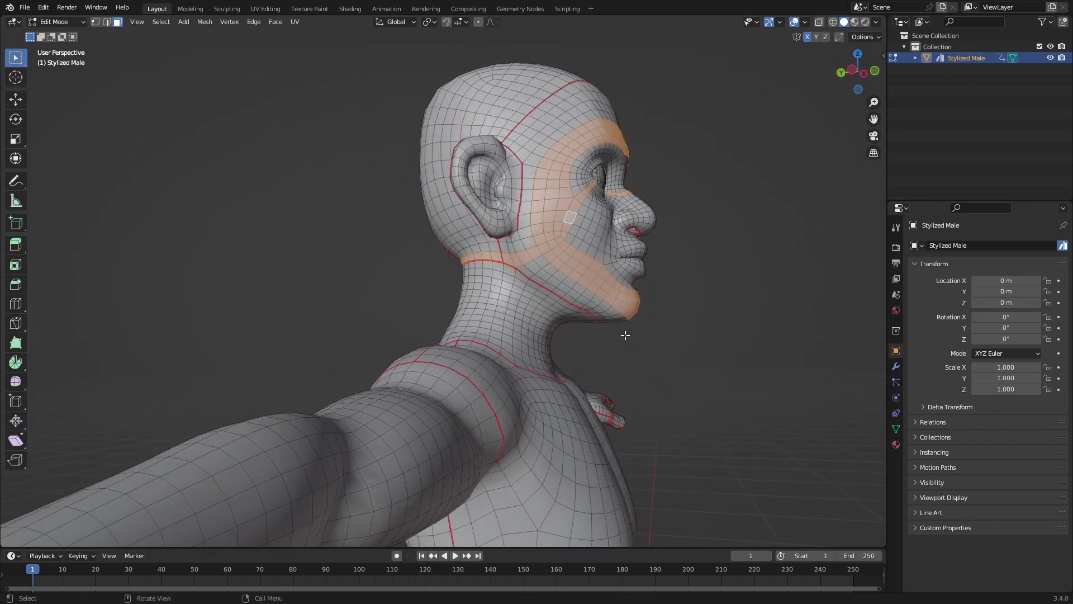
{"action": "middle_click_drag", "start_coordinate": [560, 276], "coordinate": [448, 347]}
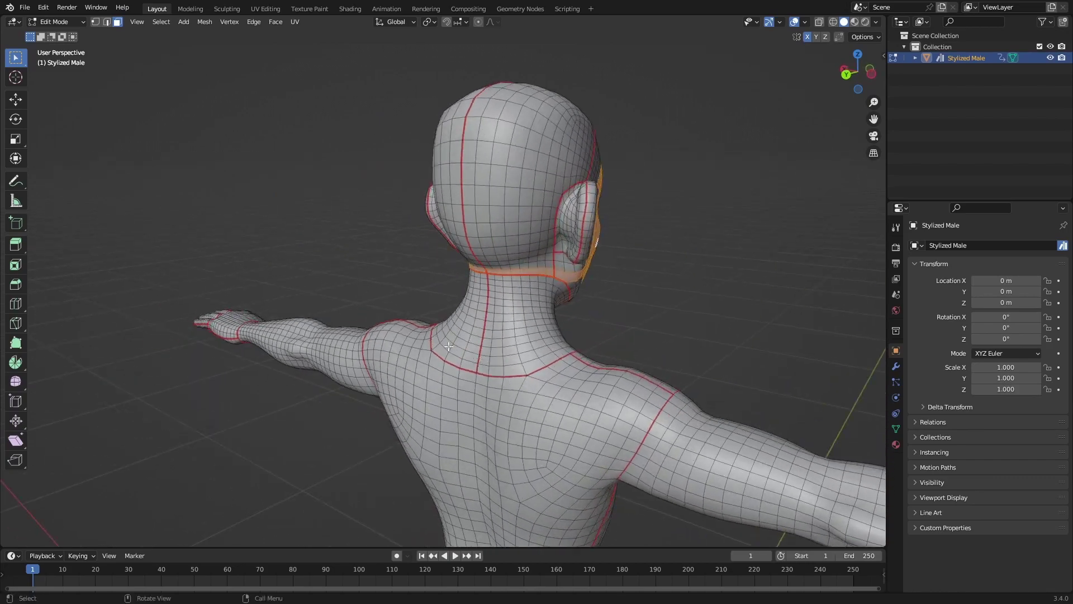
Step: Select a block of four faces around the seam on the crown of the head
{"action": "middle_click_drag", "start_coordinate": [547, 366], "coordinate": [382, 332]}
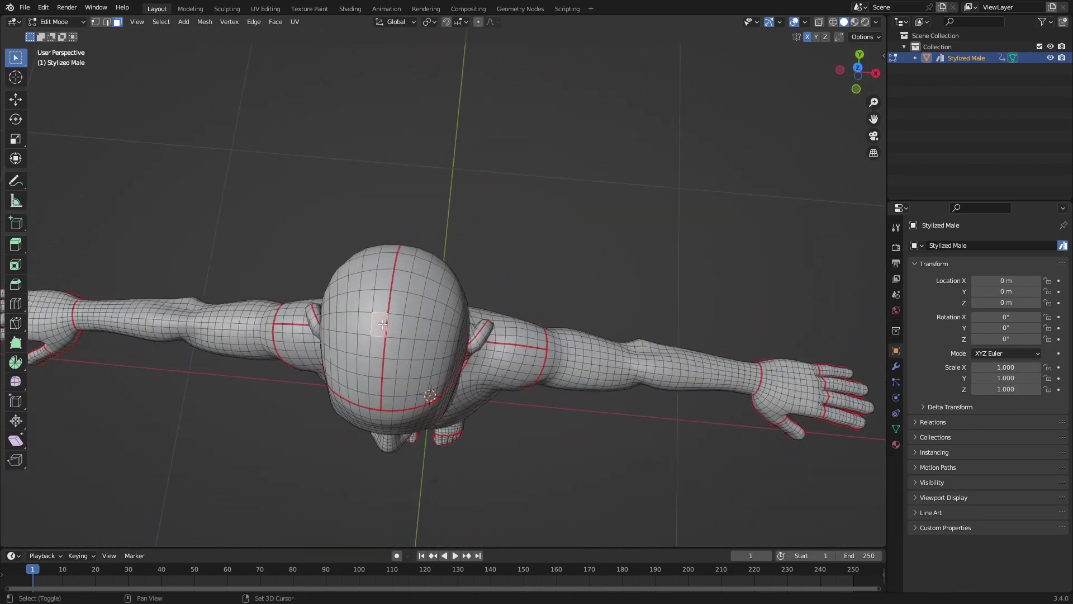
{"action": "left_click", "coordinate": [395, 325], "text": "shift"}
{"action": "left_click", "coordinate": [398, 302], "text": "shift"}
{"action": "left_click", "coordinate": [383, 300], "text": "shift"}
{"action": "middle_click_drag", "start_coordinate": [423, 384], "coordinate": [472, 241]}
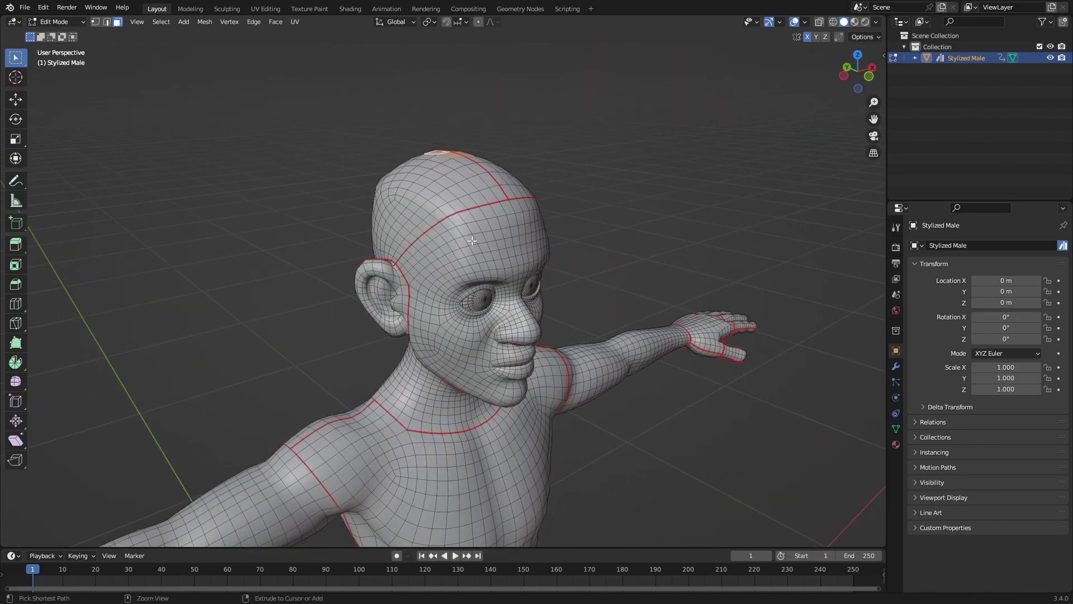
Step: Grow the crown selection repeatedly down over the skull, ears and face to the neck
{"action": "key", "text": "ctrl+KP_Add"}
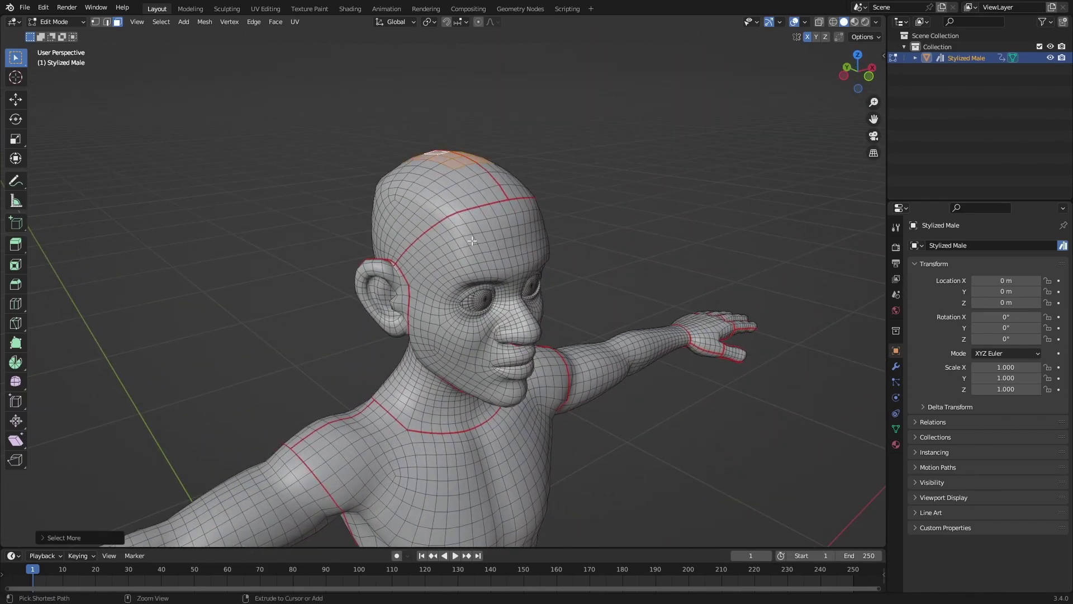
{"action": "key", "text": "ctrl+KP_Add"}
{"action": "key", "text": "ctrl+KP_Add"}
{"action": "key", "text": "ctrl+KP_Add"}
{"action": "key", "text": "ctrl+KP_Add"}
{"action": "key", "text": "ctrl+KP_Add"}
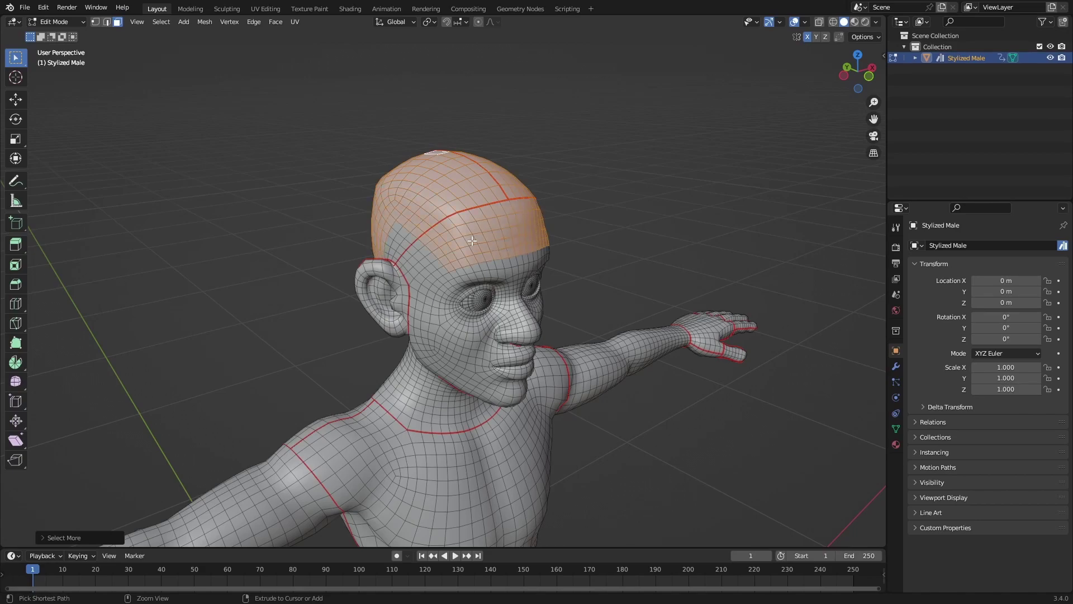
{"action": "middle_click_drag", "start_coordinate": [472, 240], "coordinate": [536, 262]}
{"action": "key", "text": "ctrl+KP_Add"}
{"action": "key", "text": "ctrl+KP_Add"}
{"action": "key", "text": "ctrl+KP_Add"}
{"action": "key", "text": "ctrl+KP_Add"}
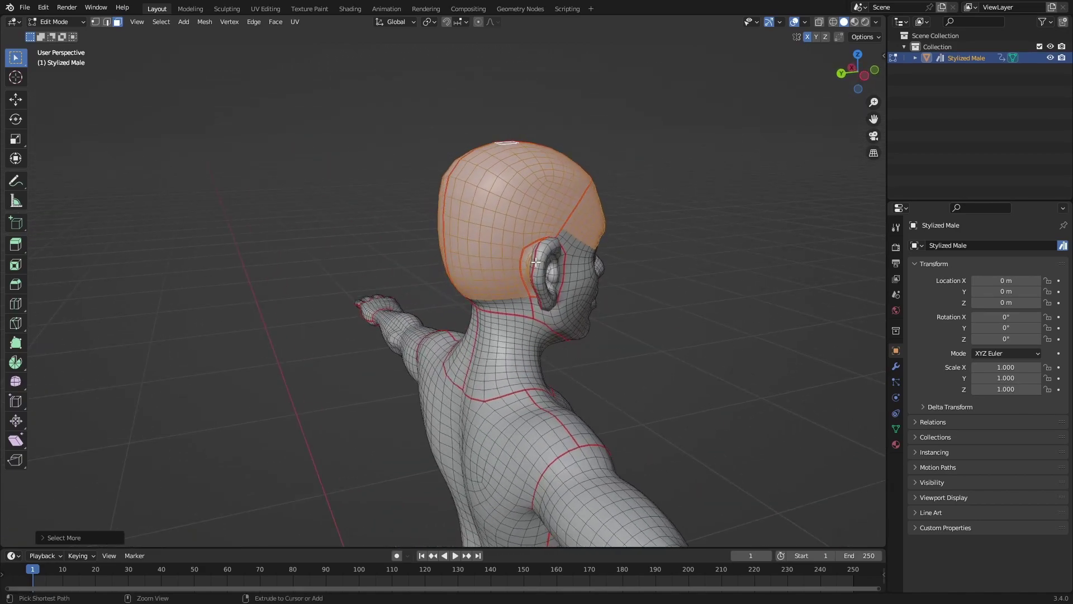
{"action": "key", "text": "ctrl+KP_Add"}
{"action": "key", "text": "ctrl+KP_Add"}
{"action": "key", "text": "ctrl+KP_Add"}
{"action": "key", "text": "ctrl+KP_Add"}
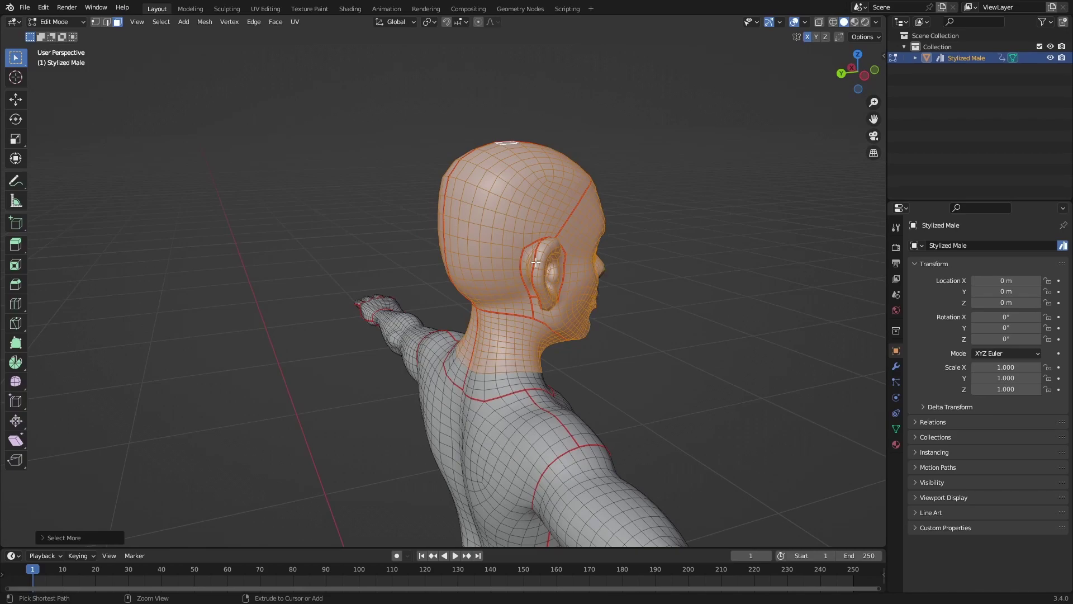
Step: Temporarily hide the selected head and neck faces to inspect the remaining geometry, and reveal them again
{"action": "middle_click_drag", "start_coordinate": [549, 418], "coordinate": [524, 337]}
{"action": "key", "text": "h"}
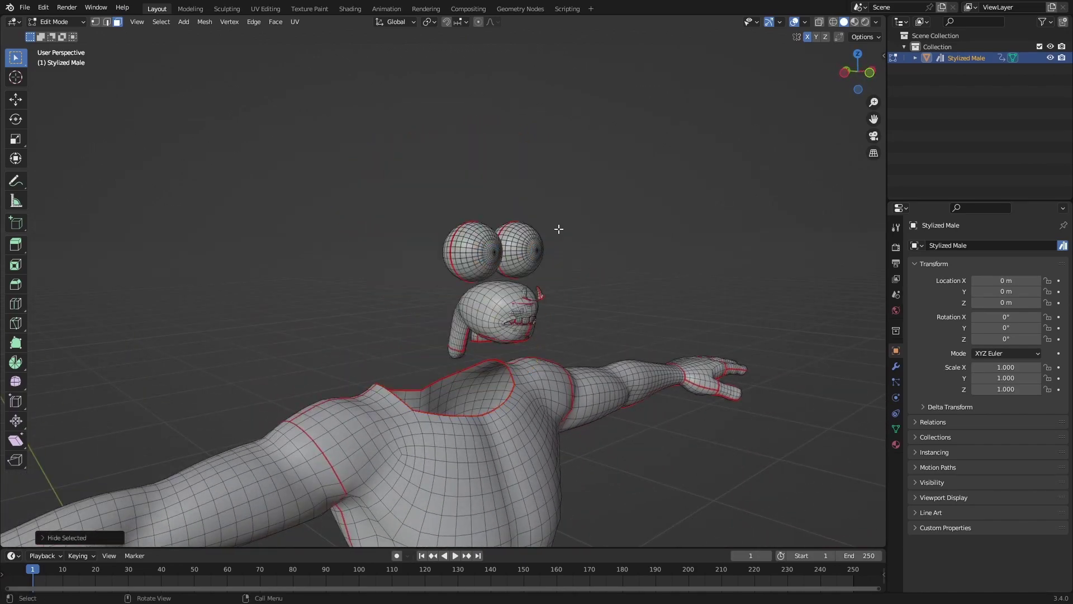
{"action": "scroll", "coordinate": [565, 309], "scroll_direction": "up", "scroll_amount": 3}
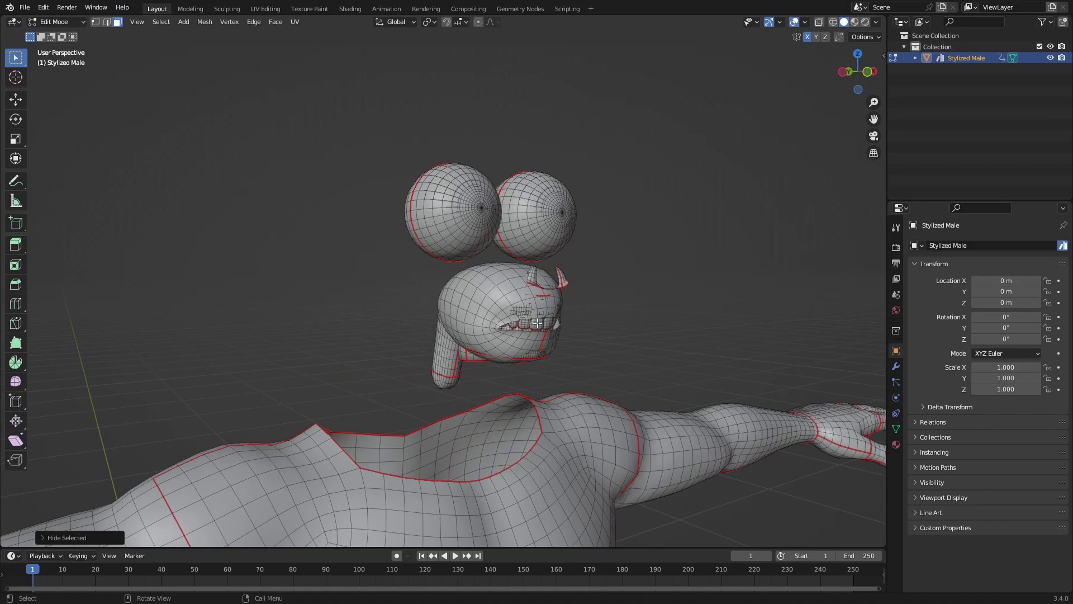
{"action": "scroll", "coordinate": [537, 323], "scroll_direction": "down", "scroll_amount": 4}
{"action": "key", "text": "alt+h"}
{"action": "middle_click_drag", "start_coordinate": [537, 323], "coordinate": [499, 347]}
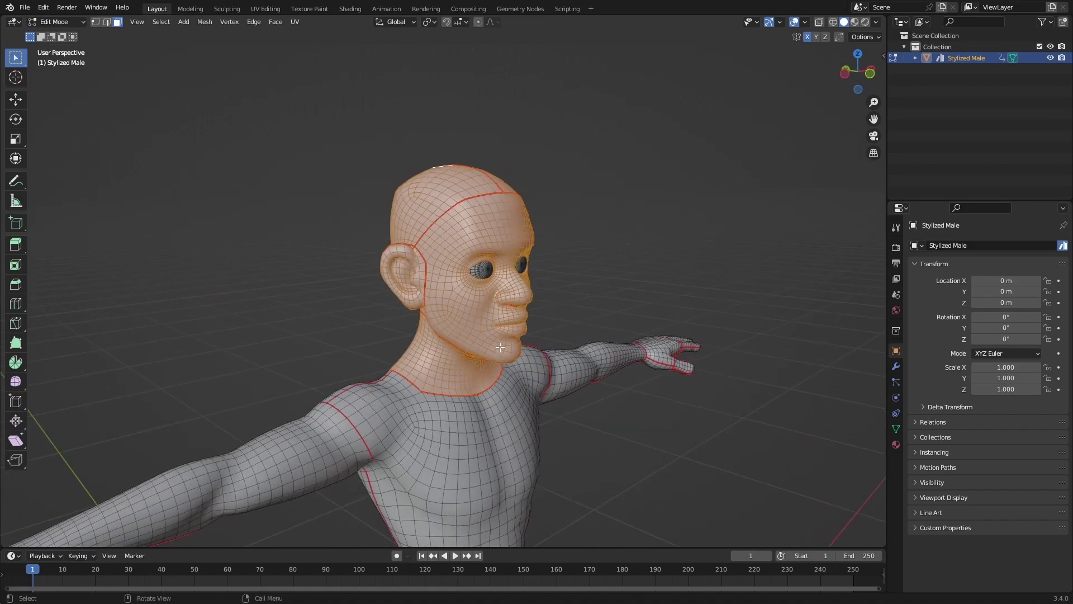
Step: Duplicate the selected head and neck faces in place and separate the copy into its own object
{"action": "key", "text": "g"}
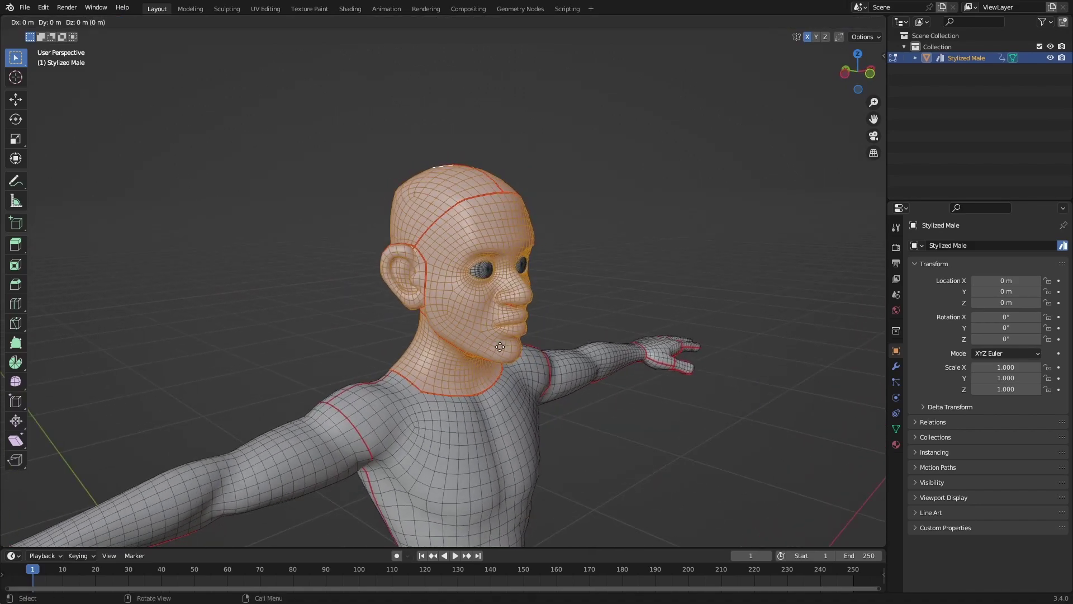
{"action": "right_click", "coordinate": [500, 347]}
{"action": "key", "text": "p"}
{"action": "left_click", "coordinate": [550, 403]}
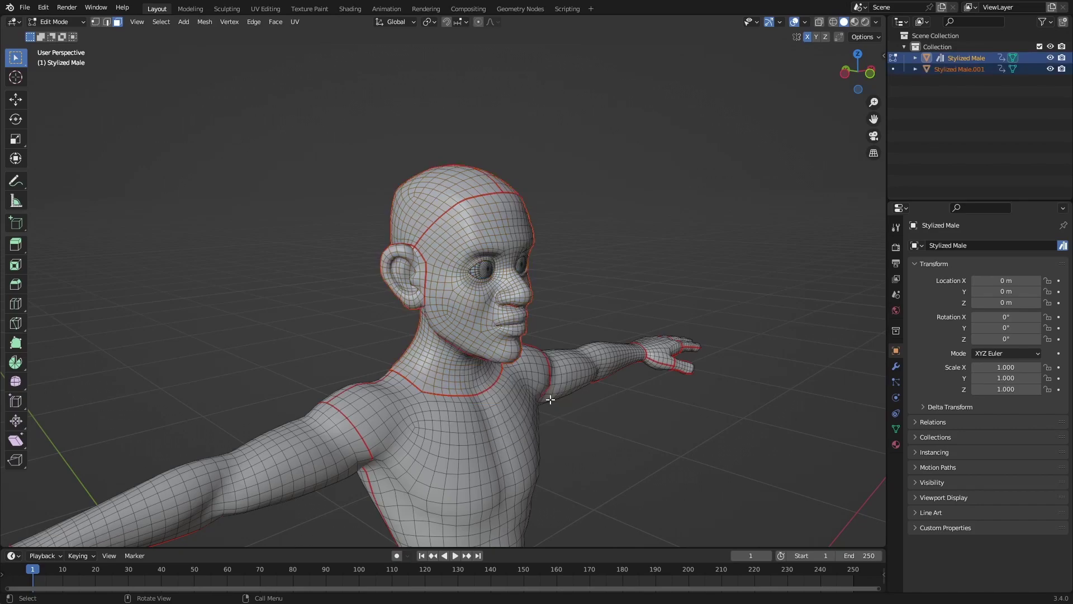
Step: Return to Object Mode and select the separated head object, leaving it in its original position
{"action": "key", "text": "Tab"}
{"action": "left_click", "coordinate": [524, 364]}
{"action": "key", "text": "g"}
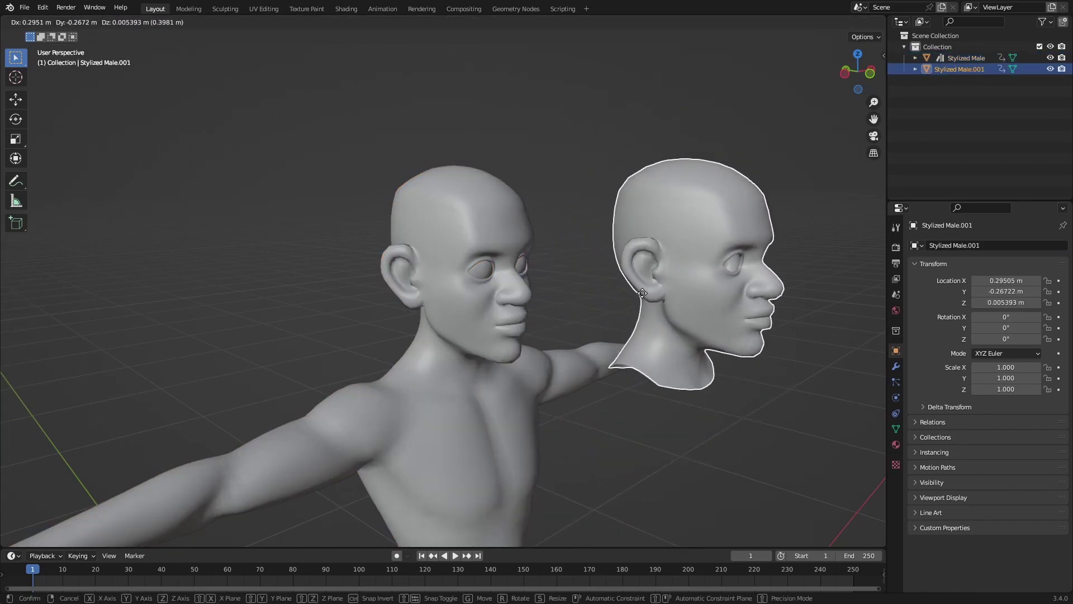
{"action": "right_click", "coordinate": [532, 324]}
Step: Open the separated head's mesh in Edit Mode, framed closely from the side
{"action": "middle_click_drag", "start_coordinate": [532, 324], "coordinate": [494, 324]}
{"action": "scroll", "coordinate": [417, 274], "scroll_direction": "up", "scroll_amount": 4}
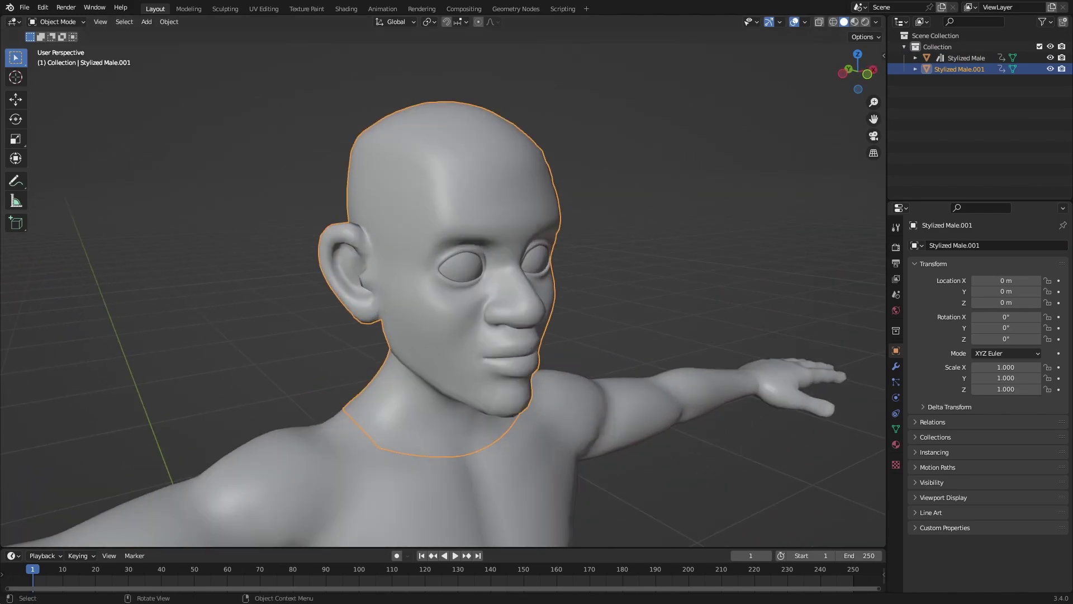
{"action": "middle_click_drag", "start_coordinate": [380, 223], "coordinate": [347, 221]}
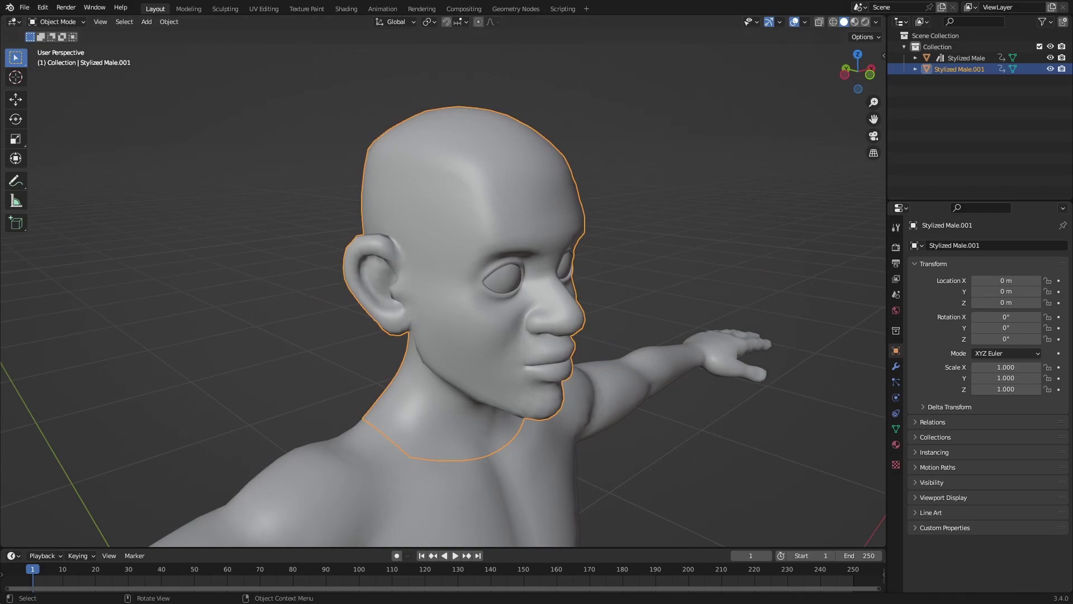
{"action": "middle_click_drag", "start_coordinate": [432, 344], "coordinate": [511, 336]}
{"action": "key", "text": "Tab"}
{"action": "scroll", "coordinate": [542, 270], "scroll_direction": "up", "scroll_amount": 3}
{"action": "middle_click_drag", "start_coordinate": [542, 270], "coordinate": [433, 278], "text": "shift"}
{"action": "mouse_move", "coordinate": [433, 278]}
{"action": "middle_mouse_down"}
{"action": "mouse_move", "coordinate": [424, 278]}
{"action": "mouse_move", "coordinate": [434, 278]}
{"action": "middle_mouse_up"}
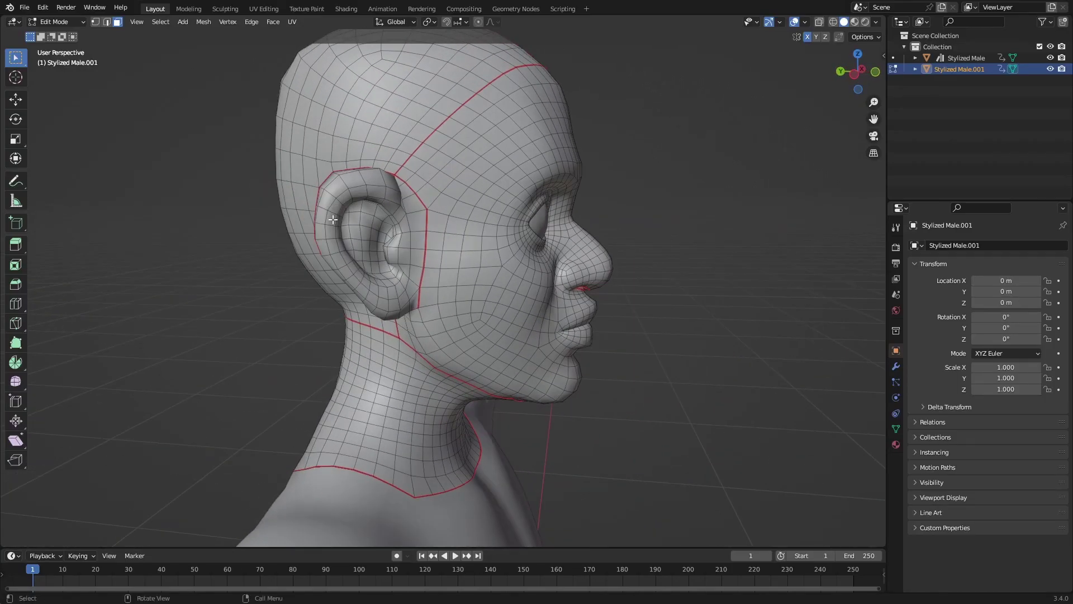
Step: Delete the ring of faces connecting the ear to the separated head
{"action": "middle_click_drag", "start_coordinate": [337, 236], "coordinate": [448, 243]}
{"action": "left_click", "coordinate": [511, 226], "text": "alt"}
{"action": "middle_click_drag", "start_coordinate": [514, 228], "coordinate": [470, 246]}
{"action": "left_click", "coordinate": [495, 330]}
{"action": "mouse_move", "coordinate": [496, 329]}
{"action": "middle_mouse_down"}
{"action": "mouse_move", "coordinate": [484, 341]}
{"action": "mouse_move", "coordinate": [492, 313]}
{"action": "middle_mouse_up"}
{"action": "left_click", "coordinate": [491, 238], "text": "ctrl"}
{"action": "middle_click_drag", "start_coordinate": [475, 302], "coordinate": [487, 202], "text": "shift"}
{"action": "left_click", "coordinate": [494, 181], "text": "ctrl"}
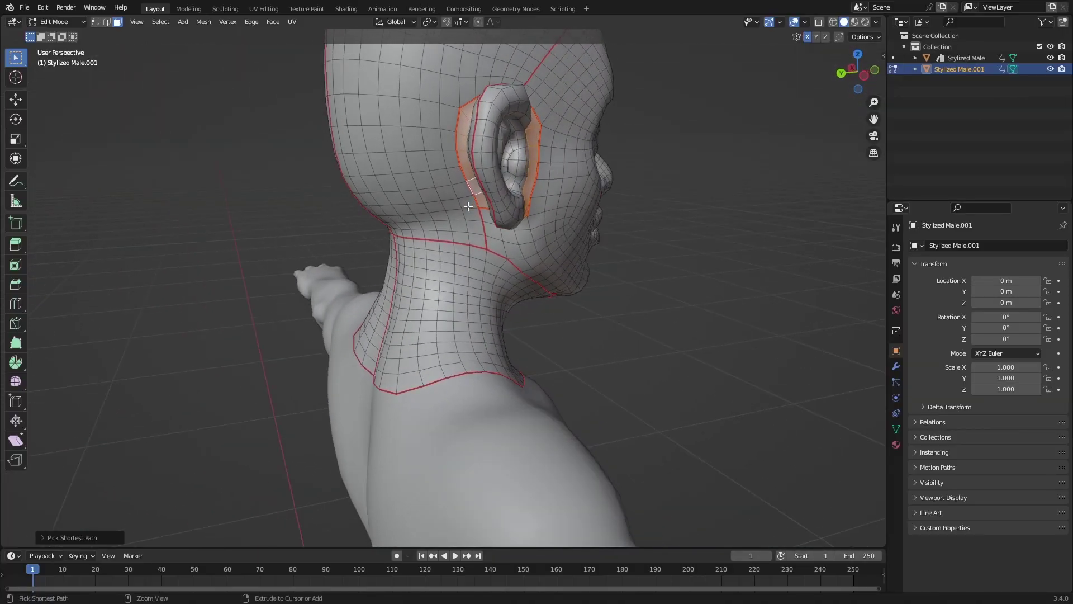
{"action": "key", "text": "x"}
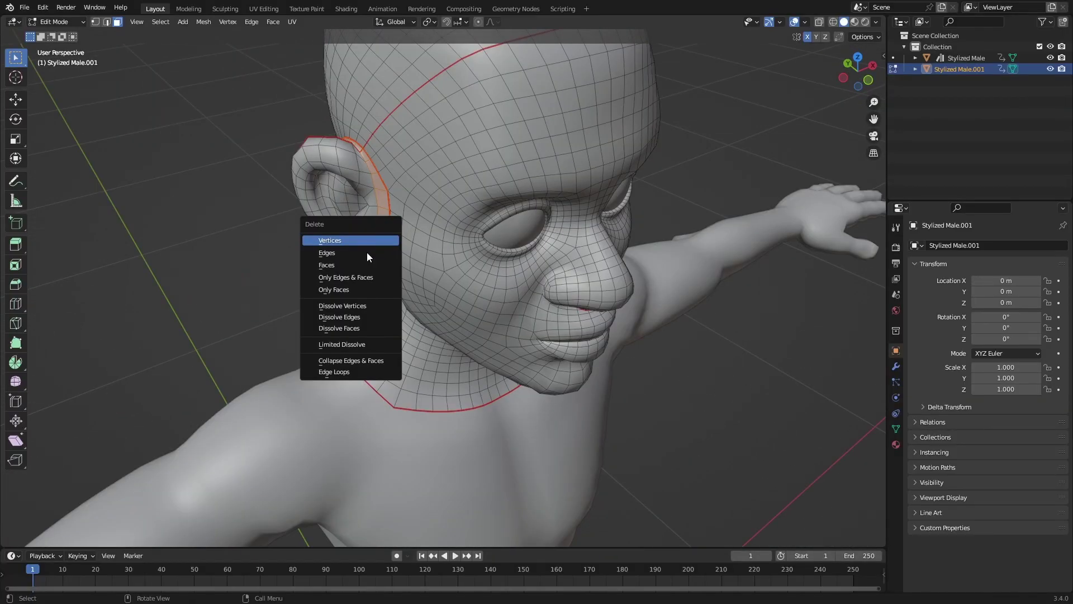
{"action": "left_click", "coordinate": [355, 263]}
{"action": "middle_click_drag", "start_coordinate": [356, 264], "coordinate": [413, 233]}
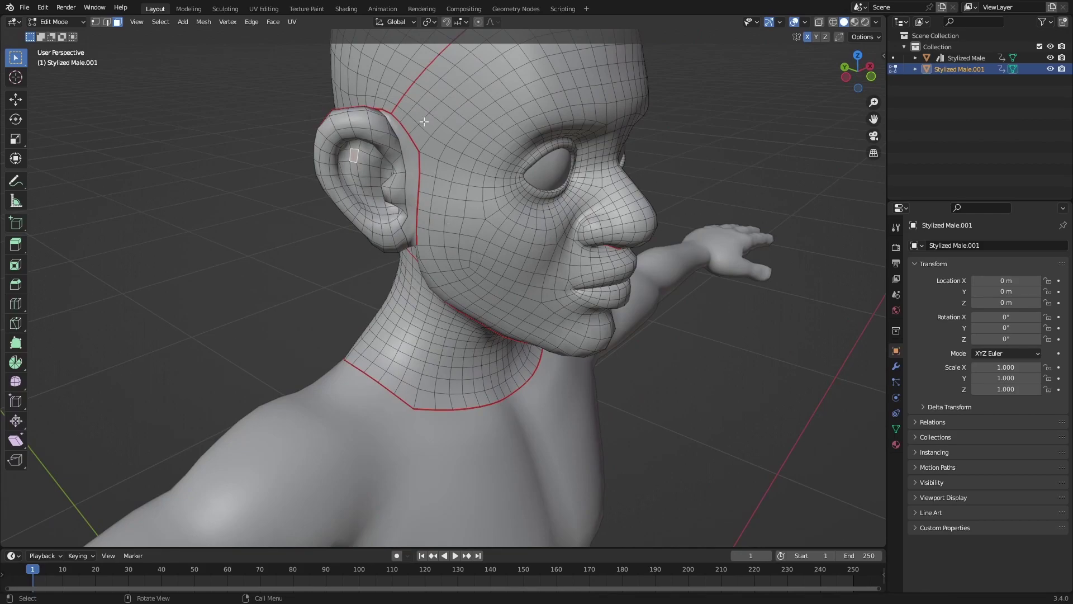
Step: Select all faces linked to the detached ear and delete them
{"action": "mouse_move", "coordinate": [425, 181]}
{"action": "middle_mouse_down"}
{"action": "mouse_move", "coordinate": [453, 181]}
{"action": "mouse_move", "coordinate": [428, 183]}
{"action": "middle_mouse_up"}
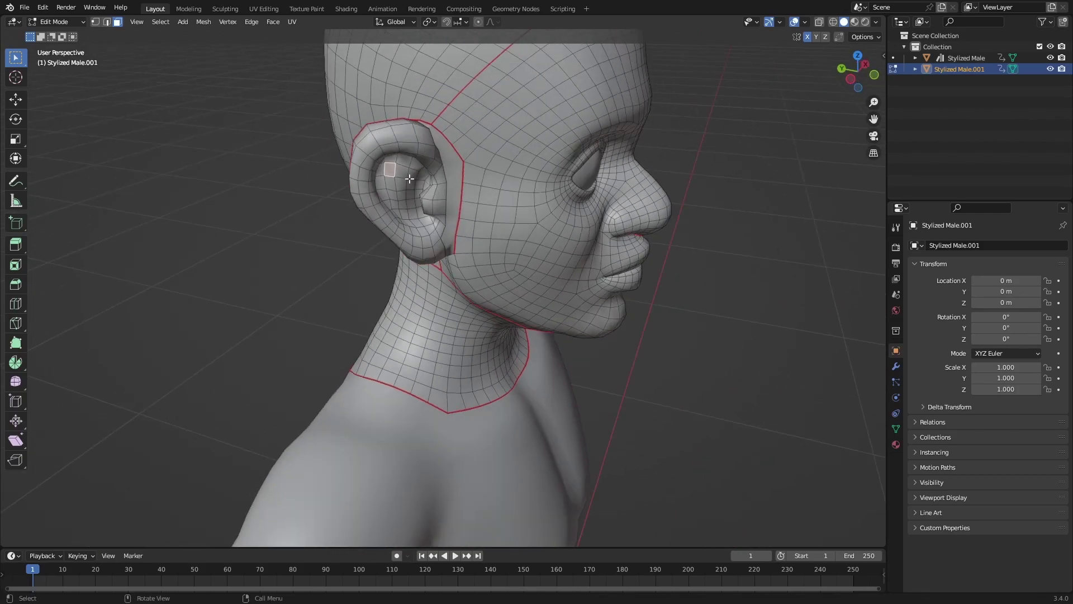
{"action": "key", "text": "ctrl+l"}
{"action": "middle_click_drag", "start_coordinate": [399, 235], "coordinate": [411, 234]}
{"action": "left_click", "coordinate": [73, 535]}
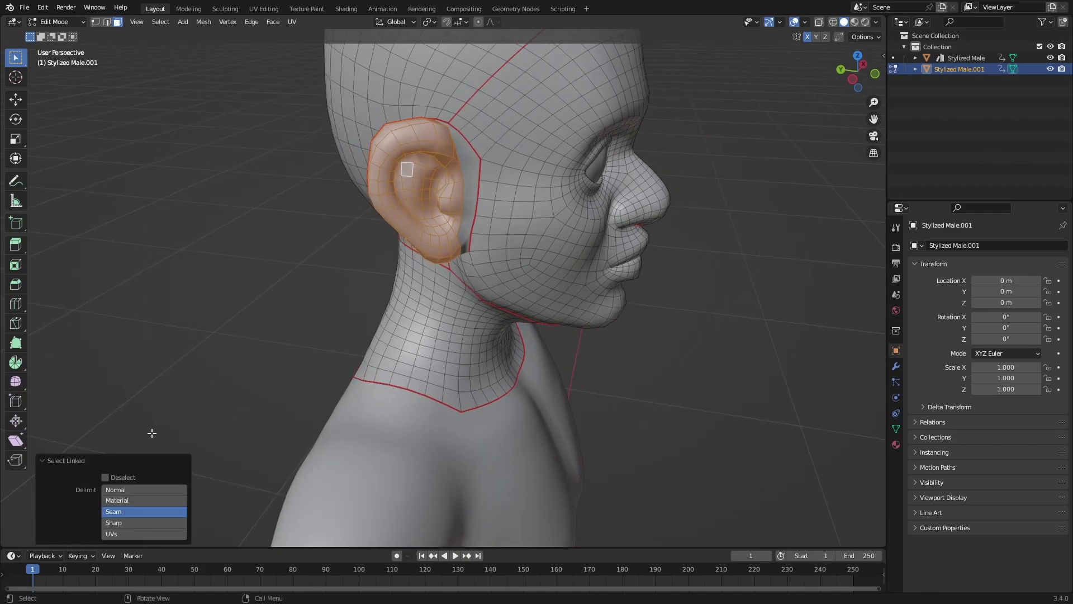
{"action": "left_click", "coordinate": [65, 464]}
{"action": "middle_click_drag", "start_coordinate": [108, 455], "coordinate": [145, 453]}
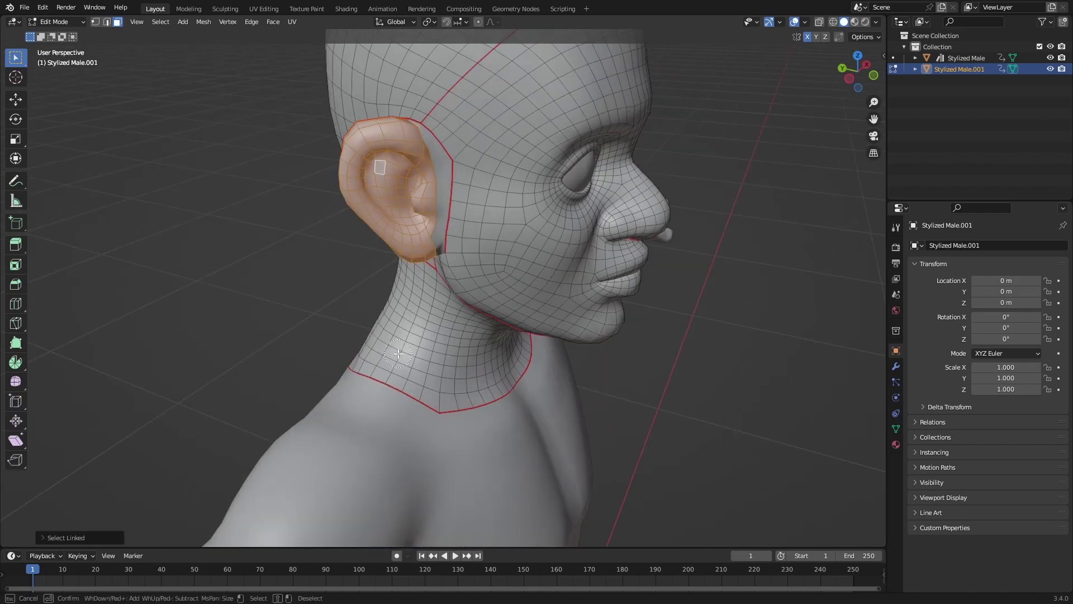
{"action": "key", "text": "x"}
{"action": "left_click", "coordinate": [398, 354]}
Step: Isolate the separated head in local view and reopen its mesh in Edit Mode
{"action": "key", "text": "Tab"}
{"action": "middle_click_drag", "start_coordinate": [398, 353], "coordinate": [500, 285]}
{"action": "key", "text": "KP_Divide"}
{"action": "key", "text": "Tab"}
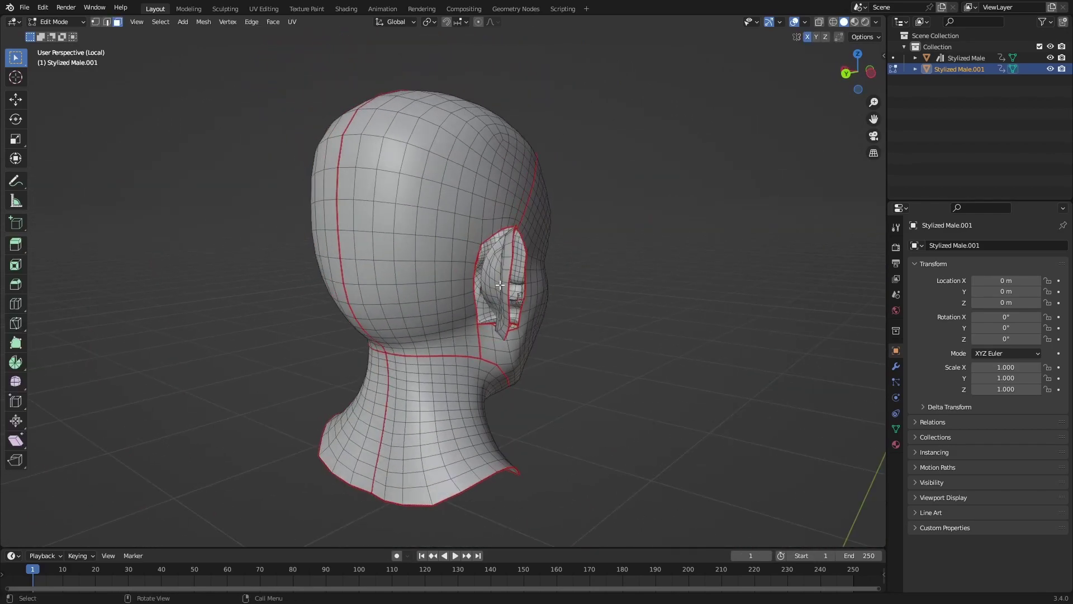
Step: Fill the ear opening and connect opposite boundary vertices across its lower part
{"action": "key", "text": "l"}
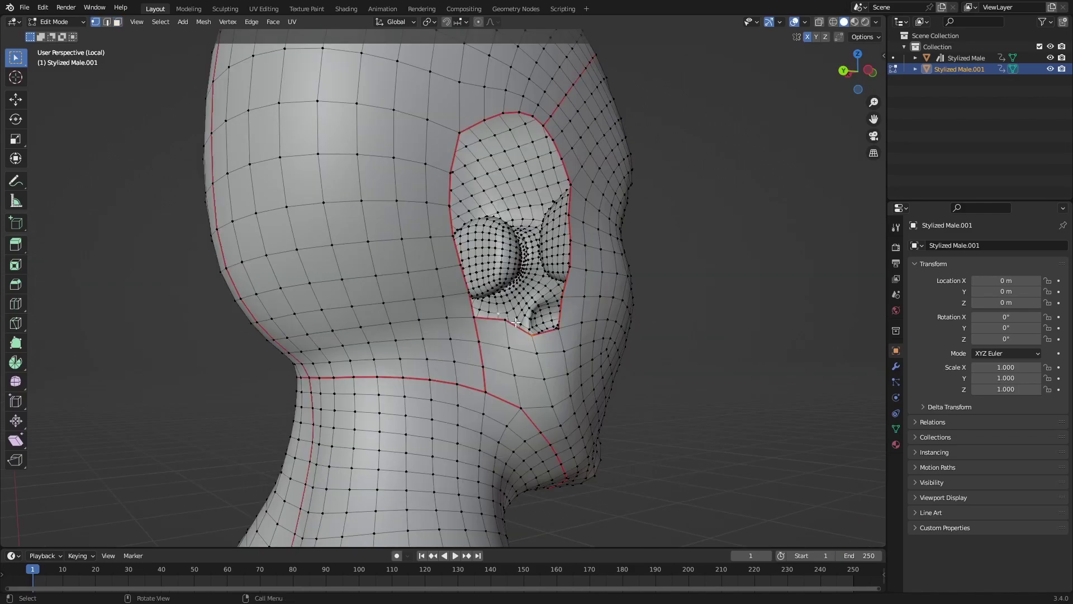
{"action": "middle_click_drag", "start_coordinate": [529, 331], "coordinate": [387, 317]}
{"action": "key", "text": "l"}
{"action": "key", "text": "h"}
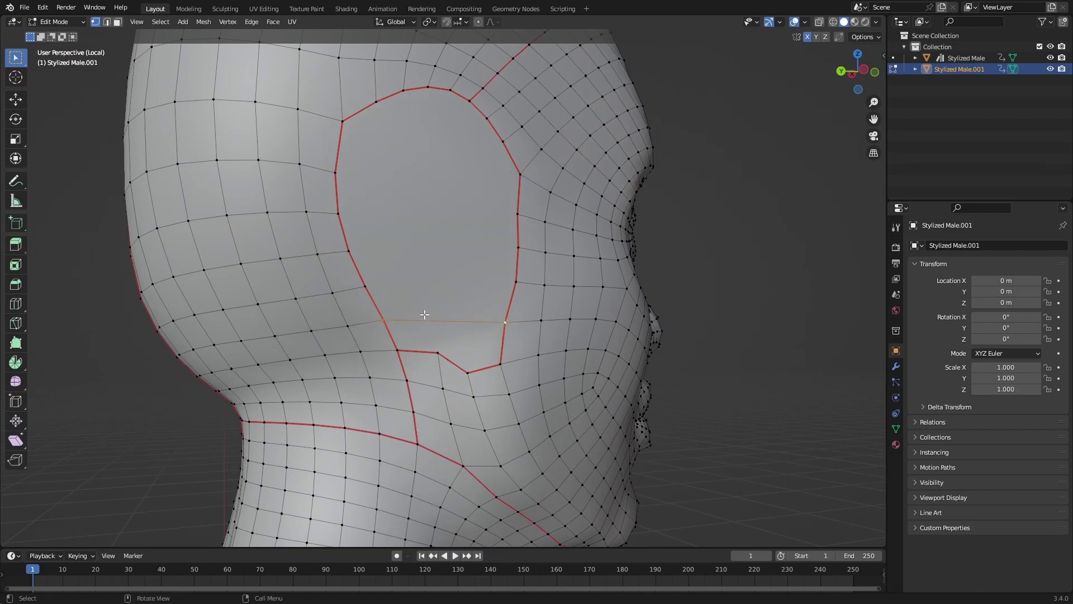
{"action": "mouse_move", "coordinate": [424, 314]}
{"action": "middle_mouse_down"}
{"action": "mouse_move", "coordinate": [420, 343]}
{"action": "mouse_move", "coordinate": [438, 318]}
{"action": "mouse_move", "coordinate": [410, 318]}
{"action": "middle_mouse_up"}
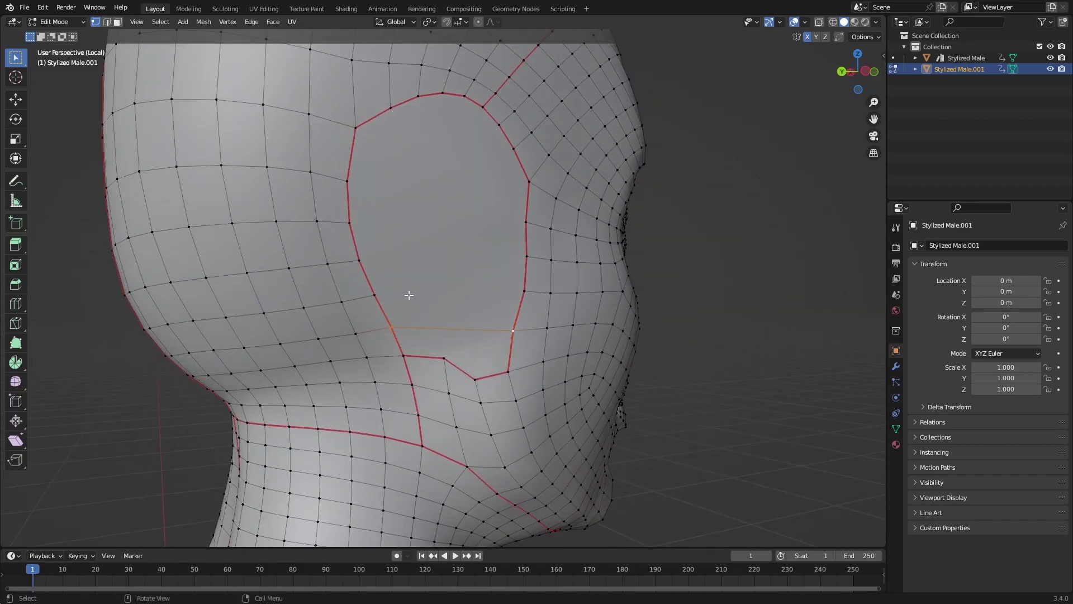
Step: Try to divide the upper part of the ear fill with further horizontal edges between opposite boundary vertices
{"action": "key", "text": "3"}
{"action": "left_click", "coordinate": [462, 256]}
{"action": "key", "text": "g"}
{"action": "right_click", "coordinate": [454, 310]}
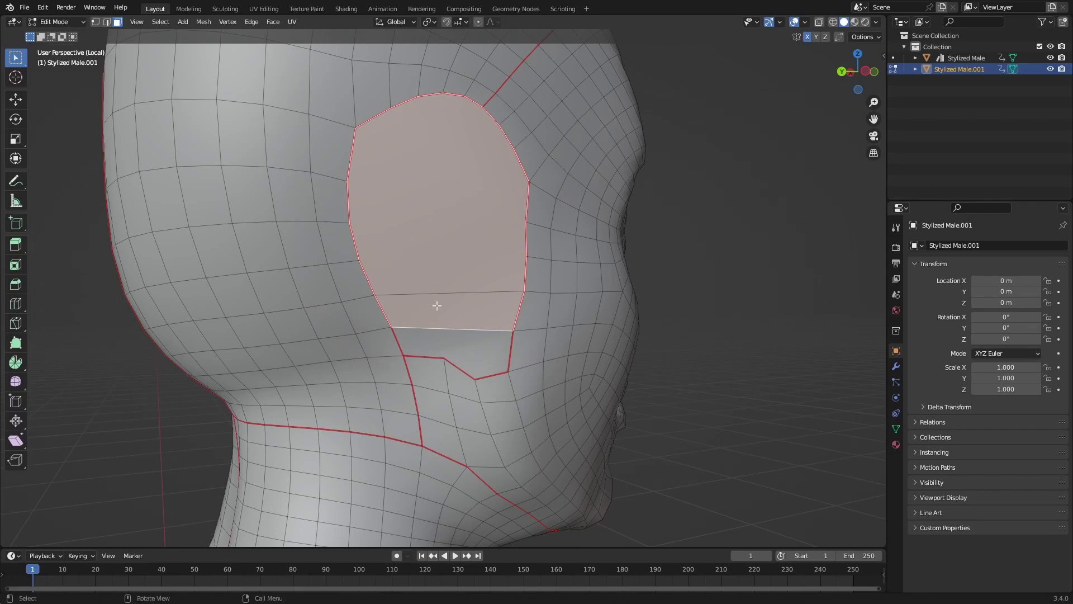
{"action": "key", "text": "ctrl+z"}
{"action": "key", "text": "ctrl+z"}
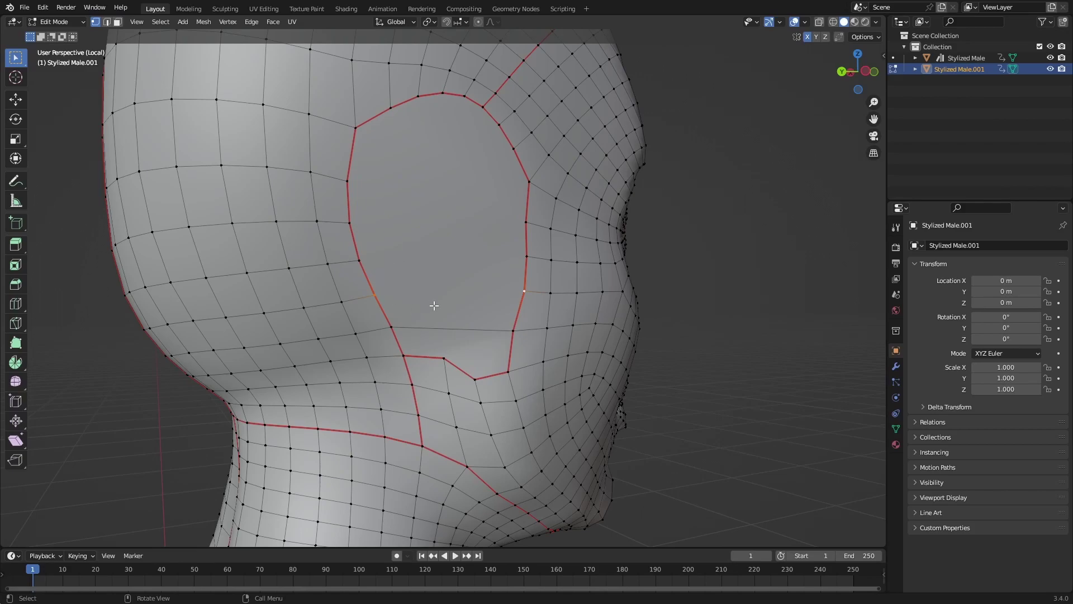
{"action": "middle_click_drag", "start_coordinate": [433, 303], "coordinate": [352, 290]}
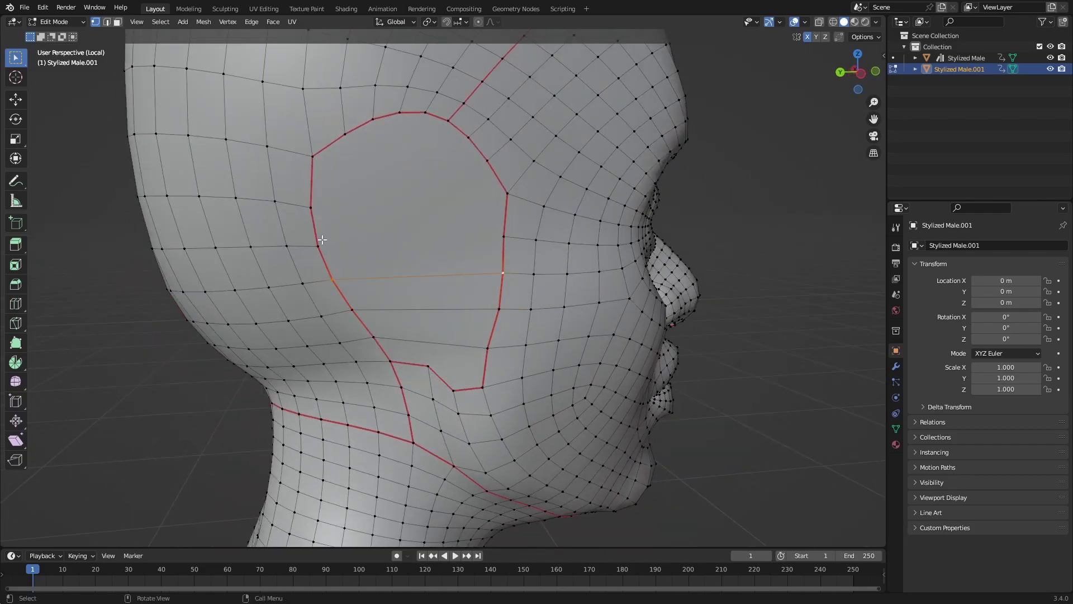
{"action": "left_click", "coordinate": [314, 206]}
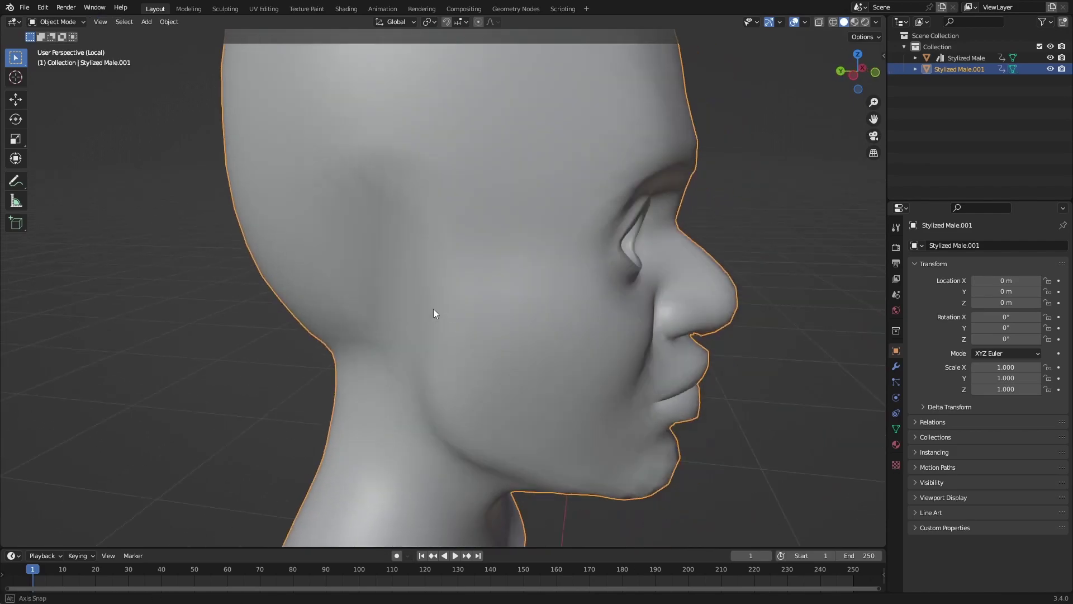
Step: Slide two vertices near the rear boundary of the gridded ear patch to even out its edge spacing
{"action": "middle_click_drag", "start_coordinate": [434, 311], "coordinate": [488, 283]}
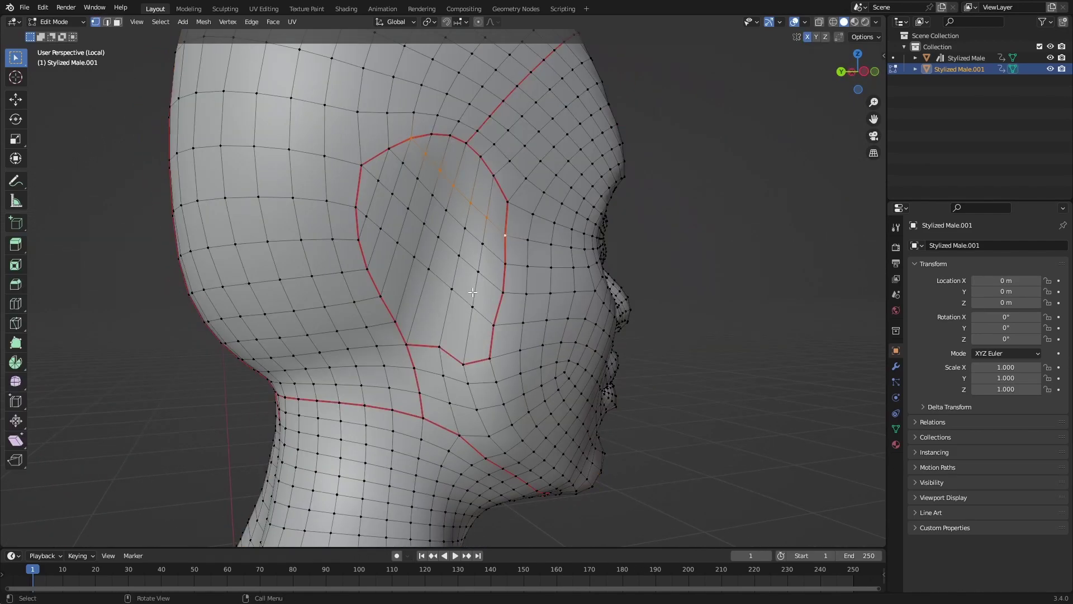
{"action": "key", "text": "3"}
{"action": "left_click", "coordinate": [433, 244]}
{"action": "middle_click_drag", "start_coordinate": [448, 266], "coordinate": [436, 276]}
{"action": "key", "text": "1"}
{"action": "left_click", "coordinate": [408, 265]}
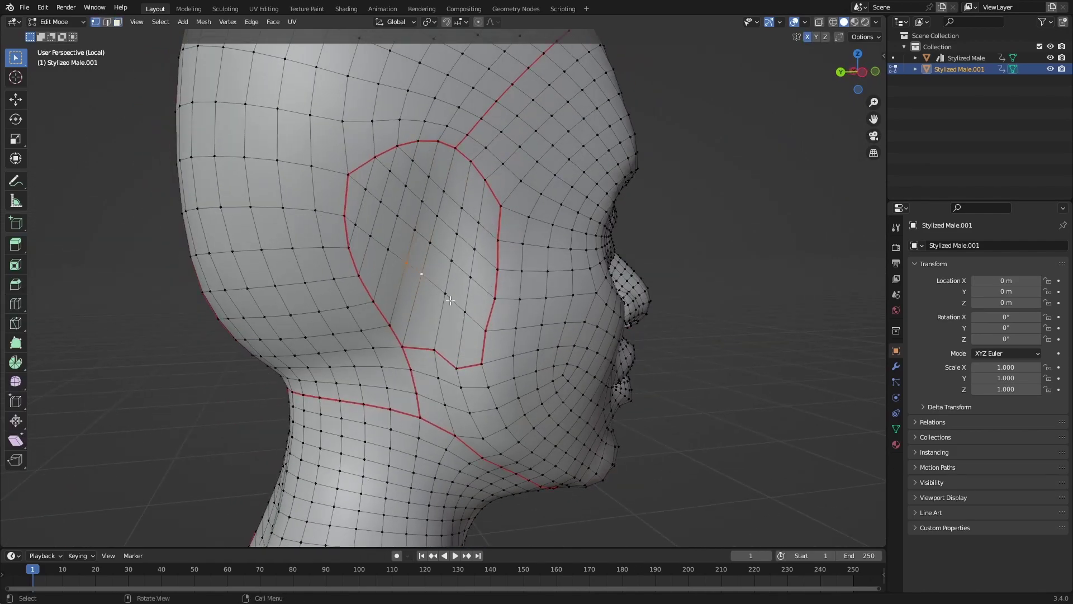
{"action": "key", "text": "g"}
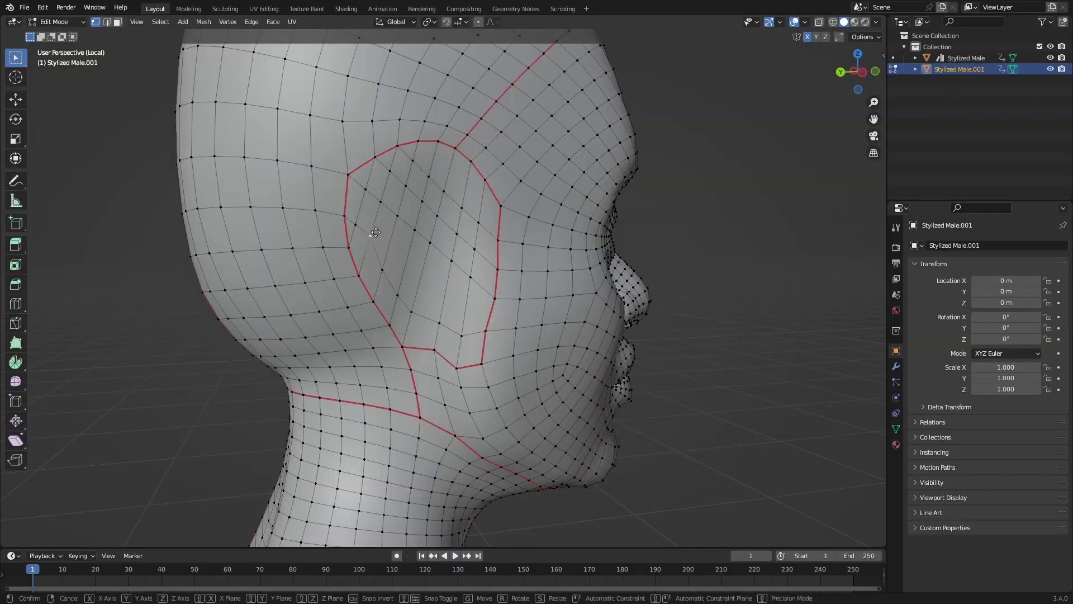
{"action": "key", "text": "g"}
{"action": "left_click", "coordinate": [369, 247]}
{"action": "left_click", "coordinate": [357, 225]}
{"action": "key", "text": "g"}
{"action": "key", "text": "g"}
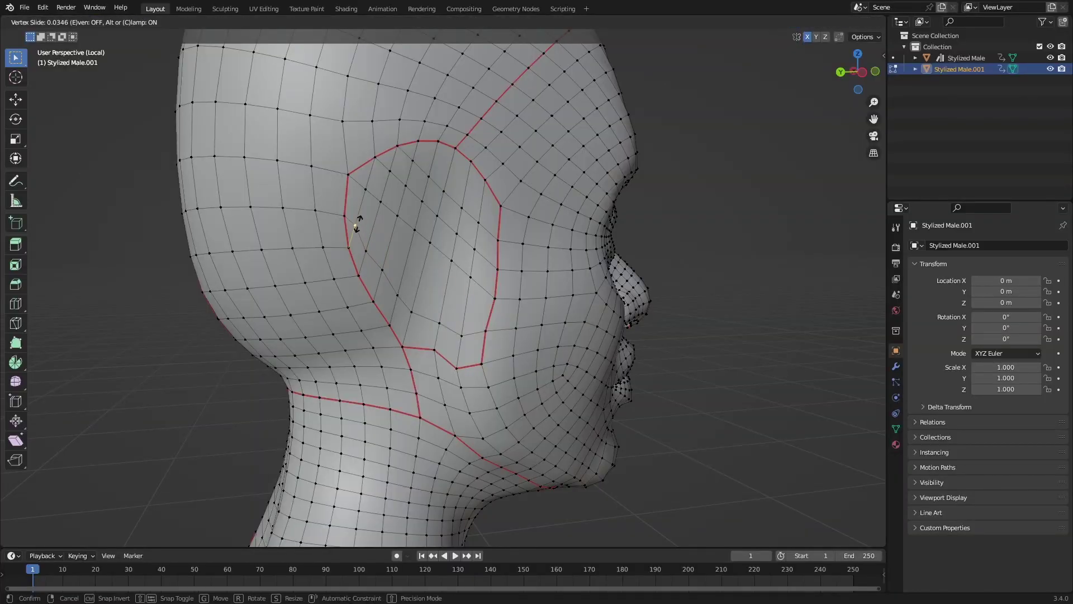
{"action": "left_click", "coordinate": [358, 224]}
Step: Slide the vertices in the upper rear part of the ear patch along their edges to even the grid
{"action": "left_click", "coordinate": [367, 191]}
{"action": "mouse_move", "coordinate": [439, 245]}
{"action": "middle_mouse_down"}
{"action": "mouse_move", "coordinate": [451, 247]}
{"action": "mouse_move", "coordinate": [426, 234]}
{"action": "middle_mouse_up"}
{"action": "key", "text": "g"}
{"action": "key", "text": "g"}
{"action": "left_click", "coordinate": [427, 233]}
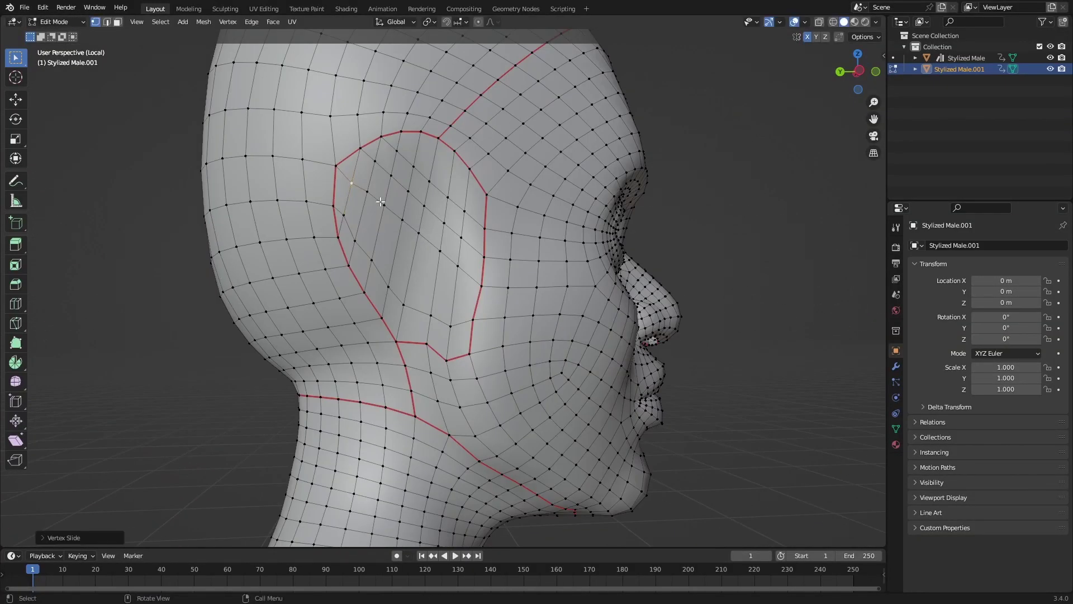
{"action": "key", "text": "shift+v"}
{"action": "left_click", "coordinate": [380, 205]}
{"action": "key", "text": "shift+v"}
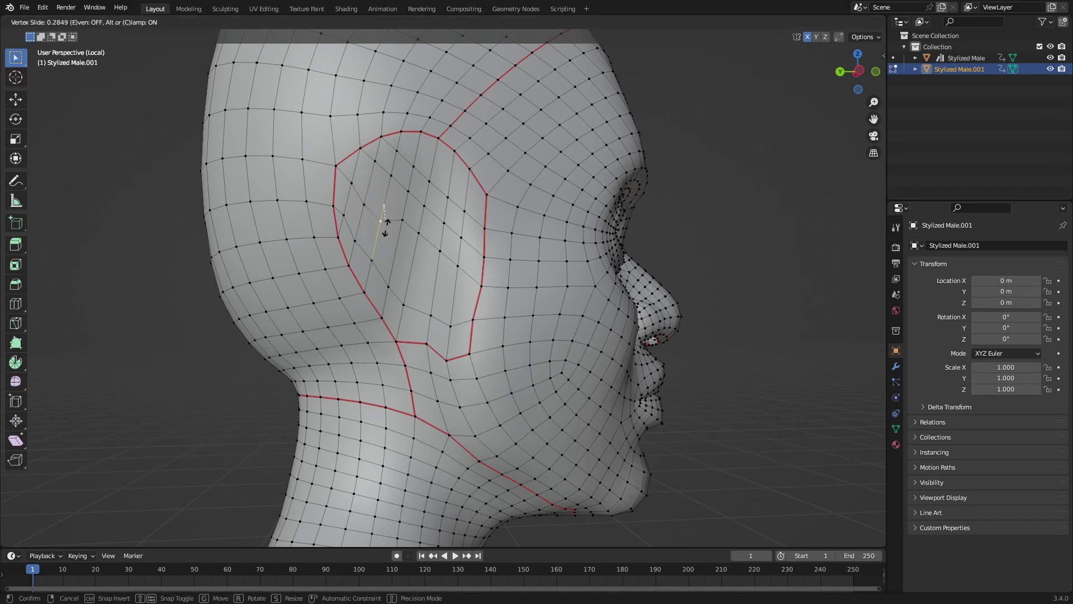
{"action": "left_click", "coordinate": [400, 223]}
{"action": "key", "text": "shift+v"}
{"action": "left_click", "coordinate": [401, 243]}
Step: Slide the vertices in the middle and front of the ear patch along their edges
{"action": "key", "text": "shift+v"}
{"action": "left_click", "coordinate": [443, 250]}
{"action": "left_click", "coordinate": [443, 251]}
{"action": "key", "text": "shift+v"}
{"action": "left_click", "coordinate": [445, 275]}
{"action": "left_click", "coordinate": [457, 267]}
{"action": "key", "text": "shift+v"}
{"action": "left_click", "coordinate": [457, 282]}
{"action": "left_click", "coordinate": [416, 261]}
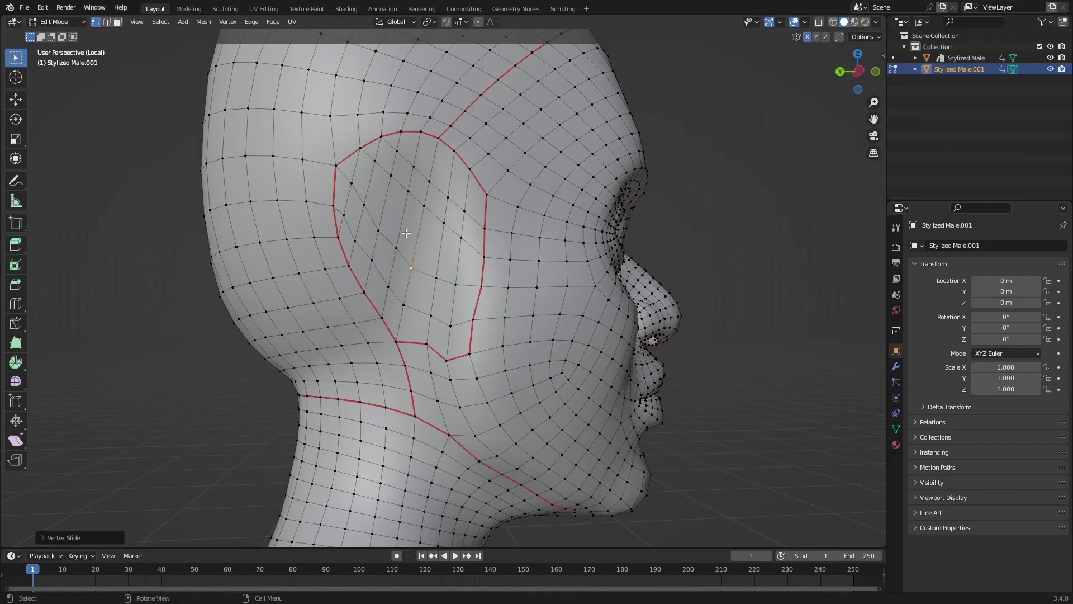
Step: Examine the closed ear area and the overall head shape, comparing Edit Mode and Object Mode
{"action": "middle_click_drag", "start_coordinate": [420, 249], "coordinate": [268, 314]}
{"action": "key", "text": "Tab"}
{"action": "scroll", "coordinate": [422, 313], "scroll_direction": "down", "scroll_amount": 4}
{"action": "scroll", "coordinate": [459, 285], "scroll_direction": "up", "scroll_amount": 5}
{"action": "key", "text": "Tab"}
{"action": "scroll", "coordinate": [459, 289], "scroll_direction": "down", "scroll_amount": 6}
{"action": "scroll", "coordinate": [352, 328], "scroll_direction": "up", "scroll_amount": 2}
{"action": "key", "text": "Tab"}
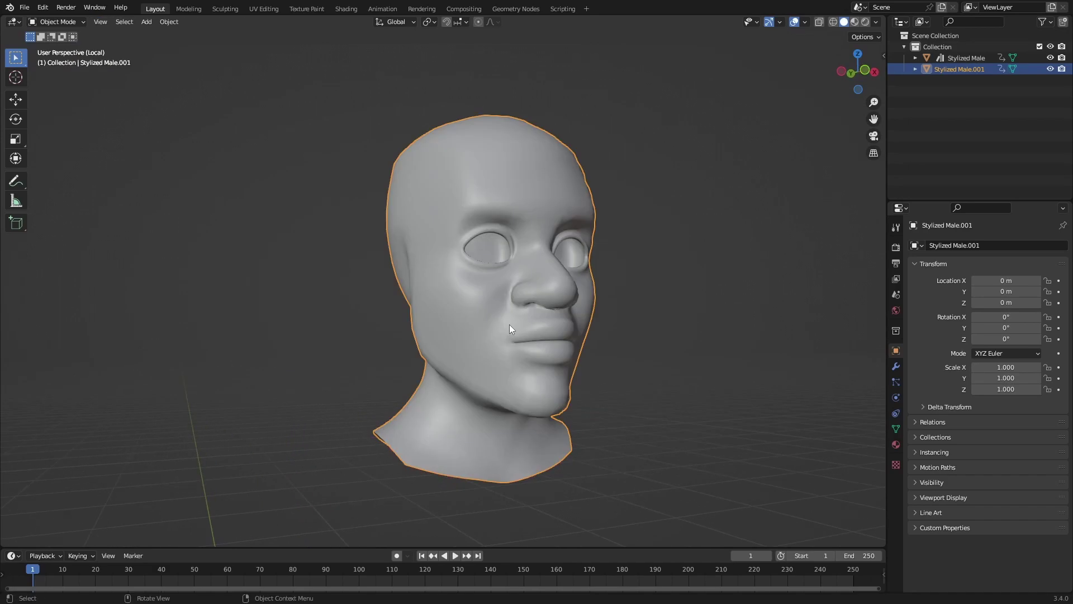
Step: Select the inner rim edge loop of the head's right eye opening in Edit Mode
{"action": "key", "text": "Tab"}
{"action": "scroll", "coordinate": [507, 329], "scroll_direction": "up", "scroll_amount": 4}
{"action": "middle_click_drag", "start_coordinate": [507, 329], "coordinate": [364, 425]}
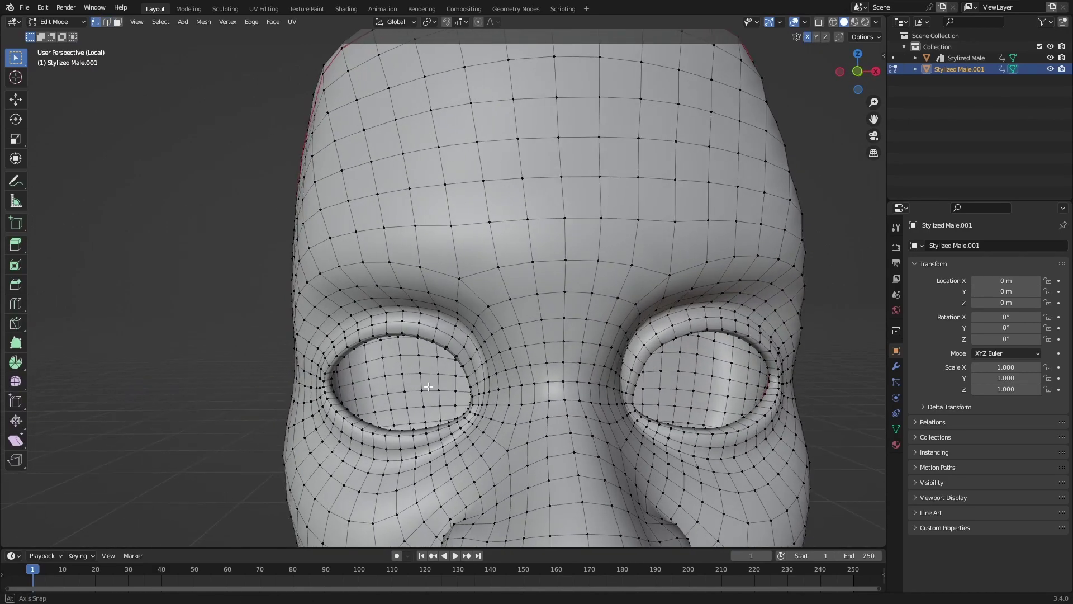
{"action": "scroll", "coordinate": [364, 425], "scroll_direction": "up", "scroll_amount": 1}
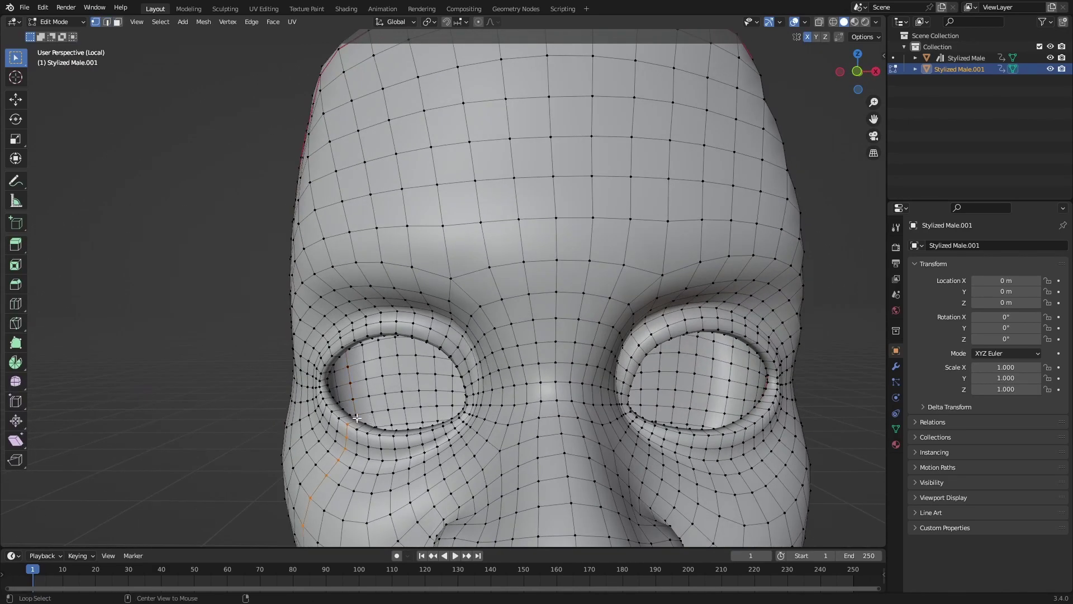
{"action": "left_click", "coordinate": [352, 416], "text": "alt+shift"}
{"action": "key", "text": "alt+a"}
{"action": "middle_click_drag", "start_coordinate": [349, 416], "coordinate": [315, 386]}
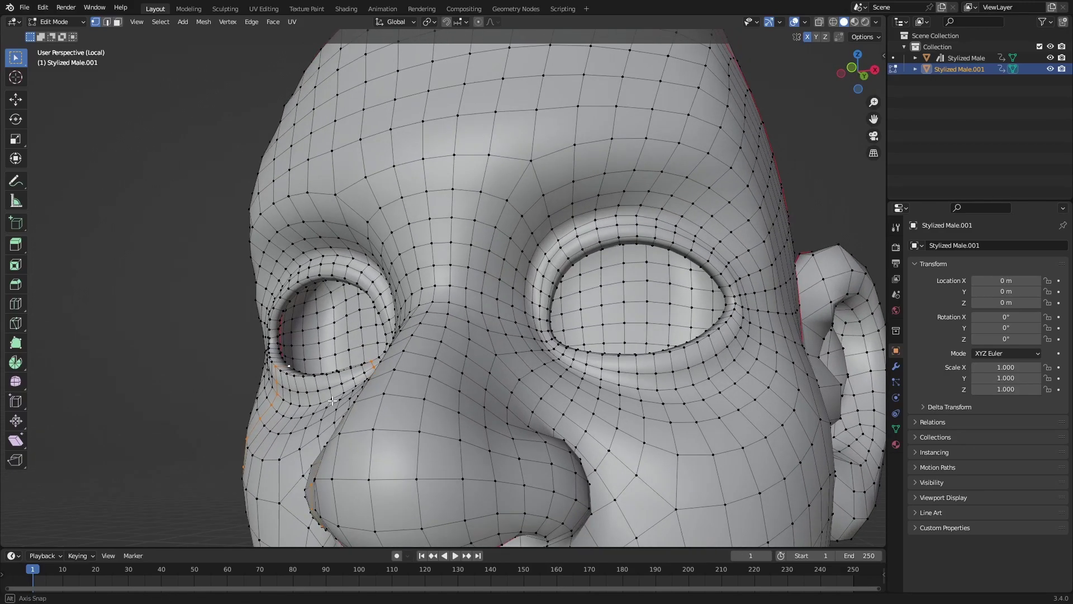
{"action": "left_click", "coordinate": [276, 333], "text": "alt"}
{"action": "left_click", "coordinate": [280, 328], "text": "alt"}
{"action": "middle_click_drag", "start_coordinate": [485, 426], "coordinate": [503, 360]}
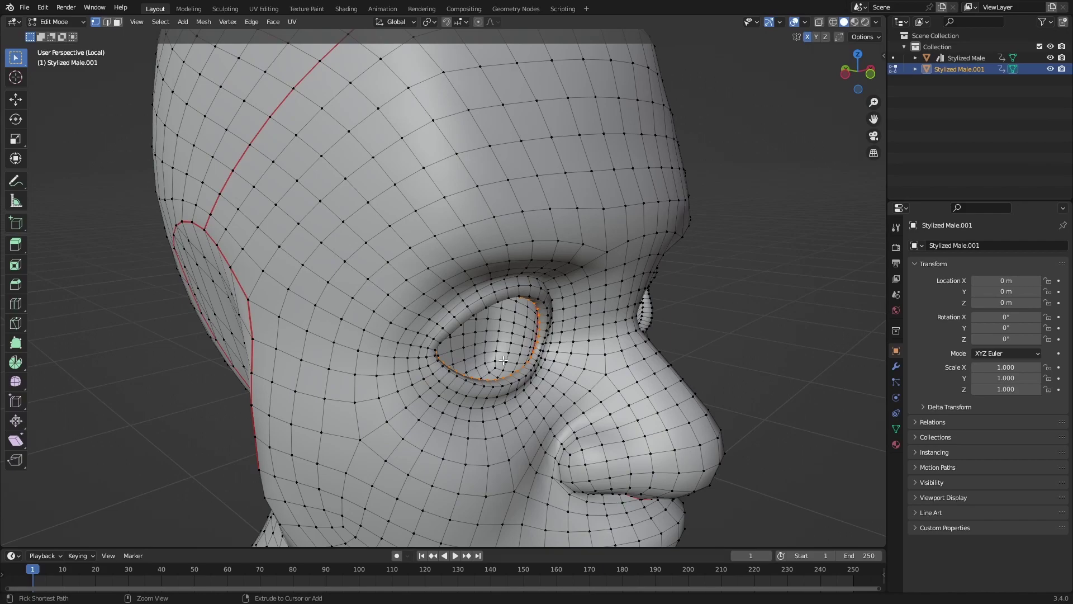
Step: Grow the rim selection over the surrounding eye socket, delete it, and return to Object Mode
{"action": "key", "text": "ctrl+KP_Add"}
{"action": "key", "text": "ctrl+KP_Add"}
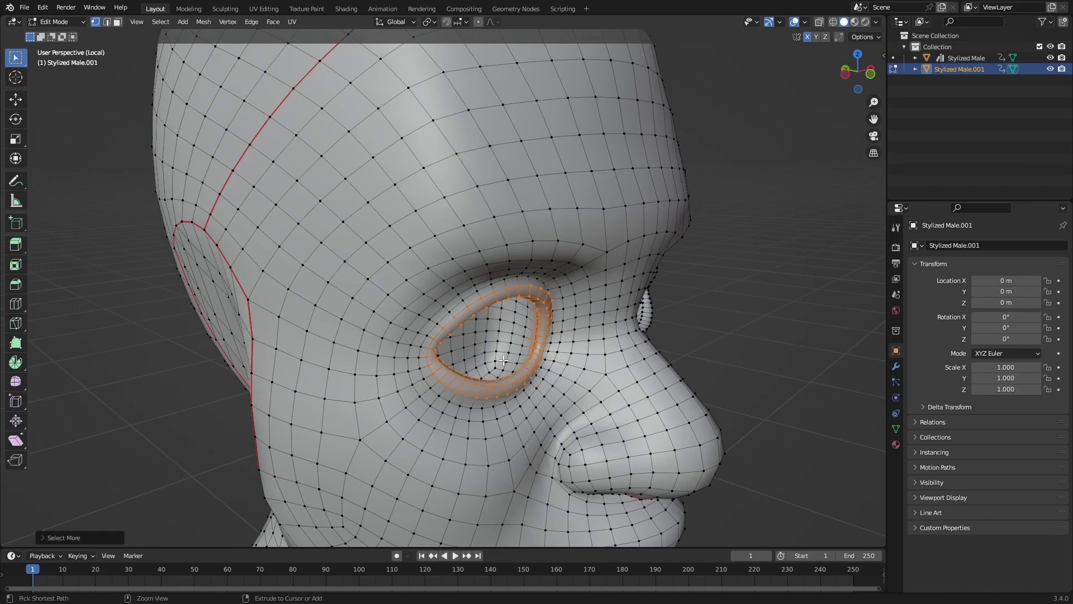
{"action": "key", "text": "ctrl+KP_Add"}
{"action": "key", "text": "ctrl+KP_Add"}
{"action": "key", "text": "ctrl+KP_Add"}
{"action": "key", "text": "ctrl+KP_Add"}
{"action": "scroll", "coordinate": [503, 361], "scroll_direction": "down", "scroll_amount": 5}
{"action": "middle_click_drag", "start_coordinate": [504, 360], "coordinate": [542, 324]}
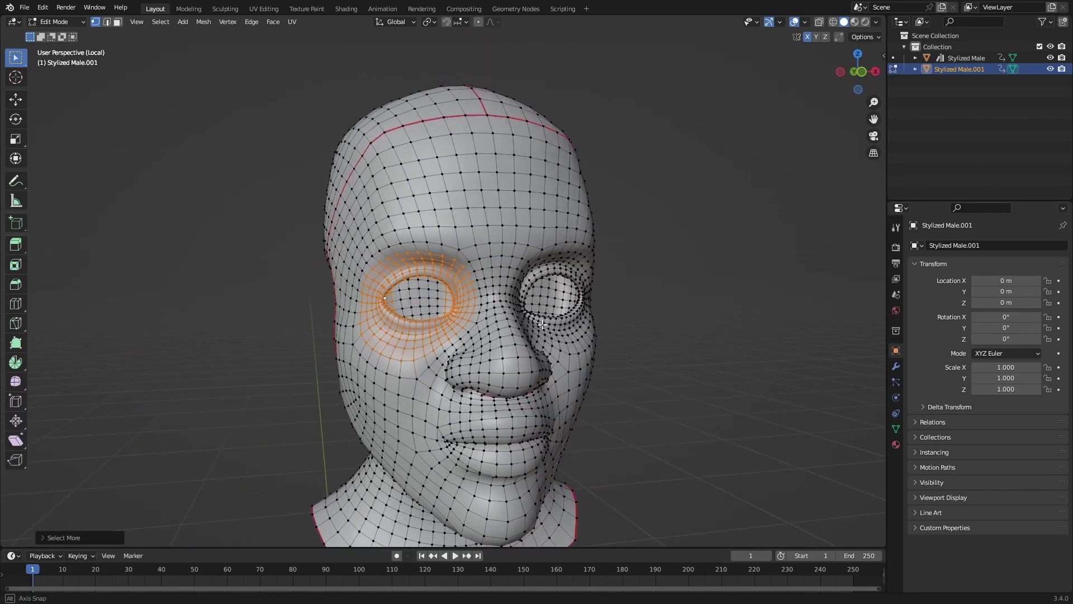
{"action": "key", "text": "x"}
{"action": "left_click", "coordinate": [540, 322]}
{"action": "scroll", "coordinate": [540, 324], "scroll_direction": "up", "scroll_amount": 5}
{"action": "key", "text": "Tab"}
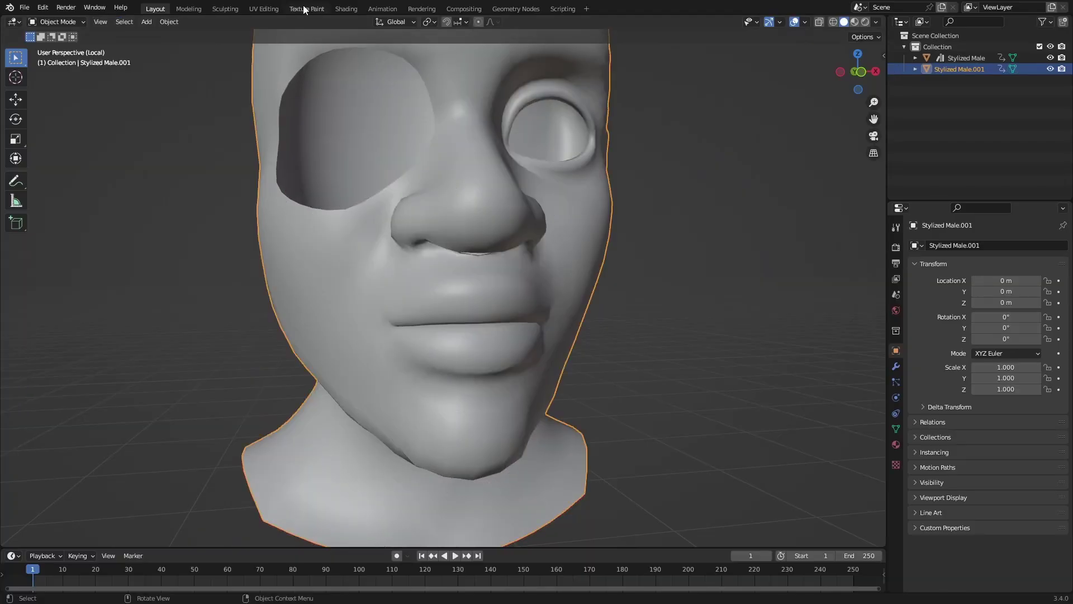
Step: Open the separated head in the Sculpting workspace and choose the Smooth brush
{"action": "left_click", "coordinate": [222, 8]}
{"action": "scroll", "coordinate": [450, 290], "scroll_direction": "up", "scroll_amount": 6}
{"action": "middle_click_drag", "start_coordinate": [429, 154], "coordinate": [455, 319], "text": "shift"}
{"action": "scroll", "coordinate": [455, 319], "scroll_direction": "up", "scroll_amount": 5}
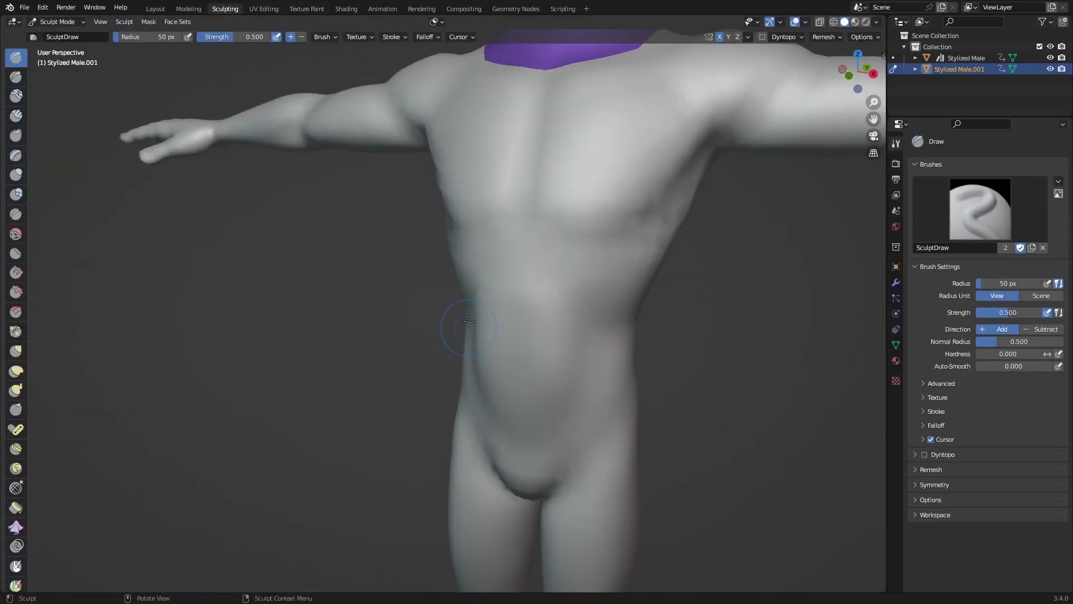
{"action": "mouse_move", "coordinate": [525, 157]}
{"action": "middle_mouse_down", "text": "shift"}
{"action": "mouse_move", "coordinate": [387, 411]}
{"action": "mouse_move", "coordinate": [429, 393]}
{"action": "mouse_move", "coordinate": [405, 434]}
{"action": "mouse_move", "coordinate": [433, 425]}
{"action": "mouse_move", "coordinate": [448, 403]}
{"action": "middle_mouse_up", "text": "shift"}
{"action": "scroll", "coordinate": [405, 434], "scroll_direction": "up", "scroll_amount": 4}
{"action": "scroll", "coordinate": [405, 434], "scroll_direction": "down", "scroll_amount": 2}
{"action": "key", "text": "shift+s"}
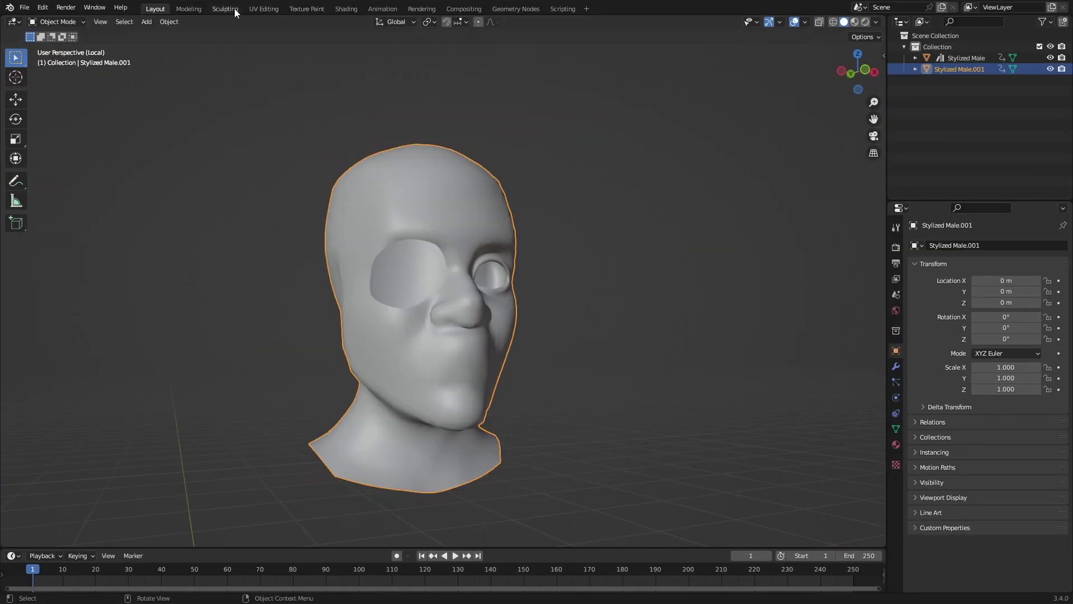
Step: Isolate the separated head in the Sculpting workspace and smooth the underside of its nose
{"action": "left_click", "coordinate": [233, 8]}
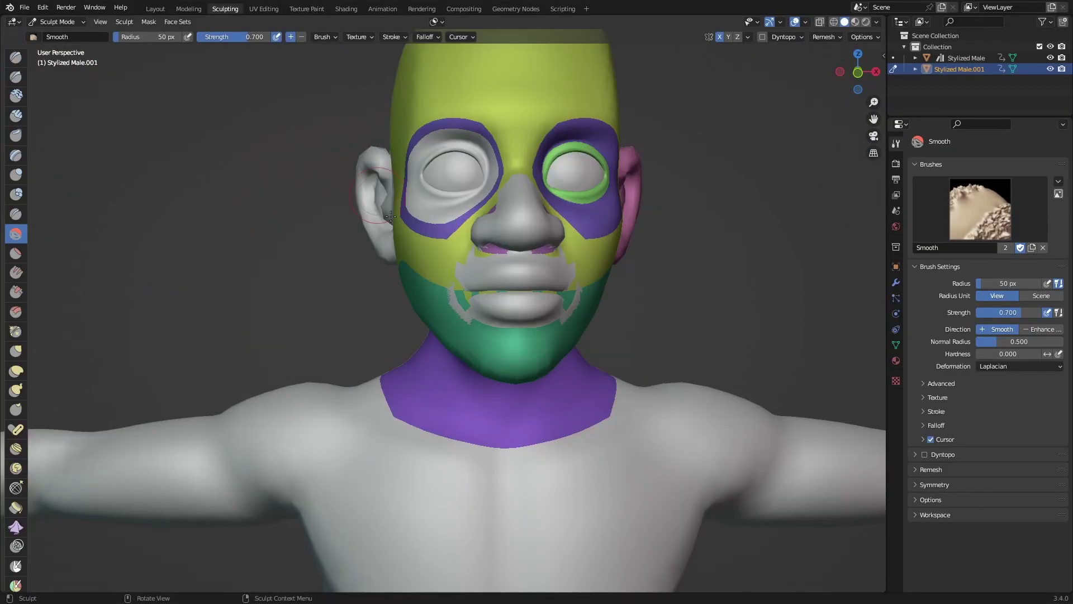
{"action": "mouse_move", "coordinate": [564, 263]}
{"action": "middle_mouse_down"}
{"action": "mouse_move", "coordinate": [584, 251]}
{"action": "mouse_move", "coordinate": [555, 265]}
{"action": "middle_mouse_up"}
{"action": "key", "text": "KP_Divide"}
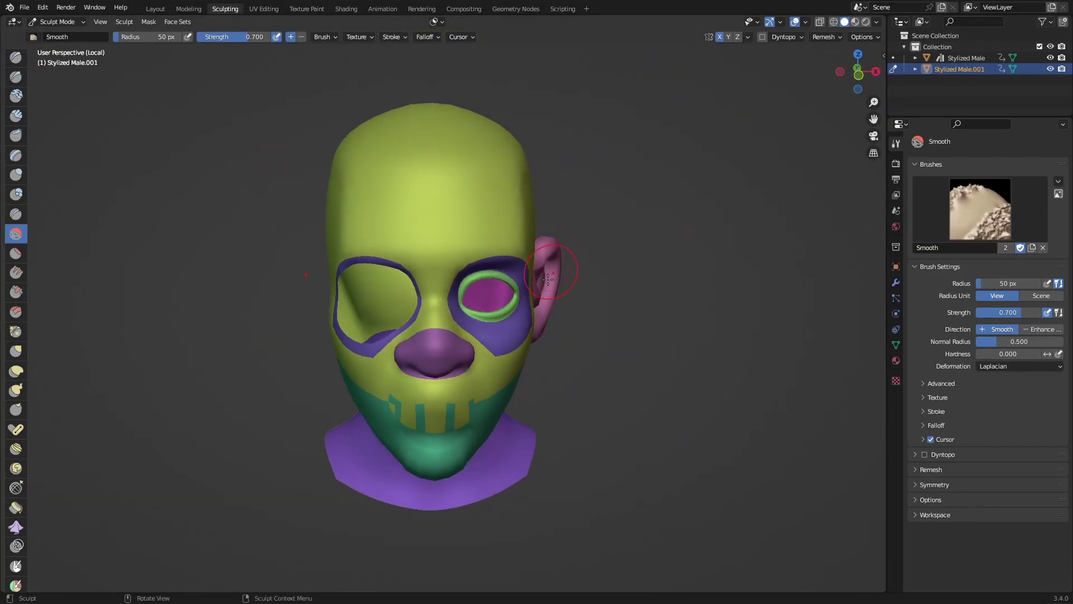
{"action": "mouse_move", "coordinate": [476, 317]}
{"action": "middle_mouse_down"}
{"action": "mouse_move", "coordinate": [524, 334]}
{"action": "mouse_move", "coordinate": [485, 315]}
{"action": "middle_mouse_up"}
{"action": "scroll", "coordinate": [524, 334], "scroll_direction": "up", "scroll_amount": 4}
{"action": "left_click_drag", "start_coordinate": [485, 315], "coordinate": [494, 320]}
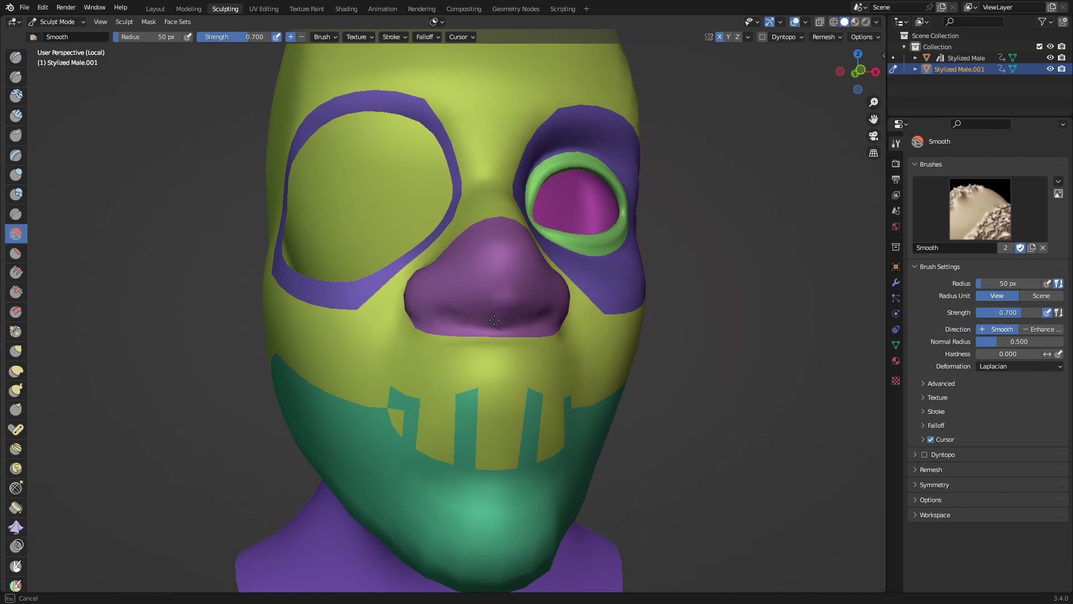
{"action": "middle_click_drag", "start_coordinate": [503, 301], "coordinate": [543, 389]}
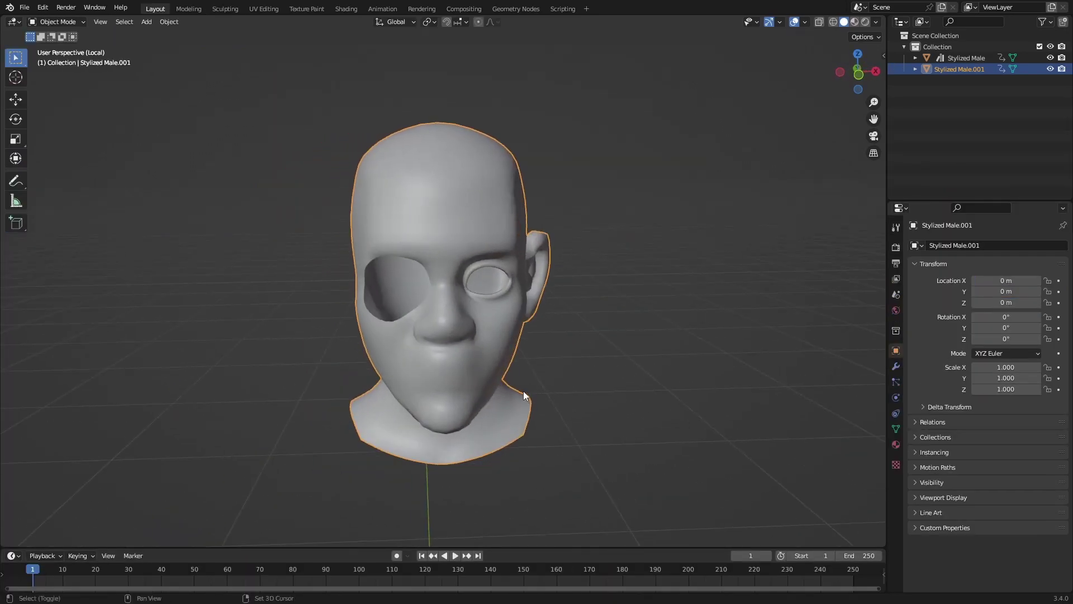
Step: Delete the vertices of the head half that still has its ear, keeping the center line intact, and return to Object Mode
{"action": "key", "text": "Tab"}
{"action": "middle_click_drag", "start_coordinate": [560, 366], "coordinate": [562, 380]}
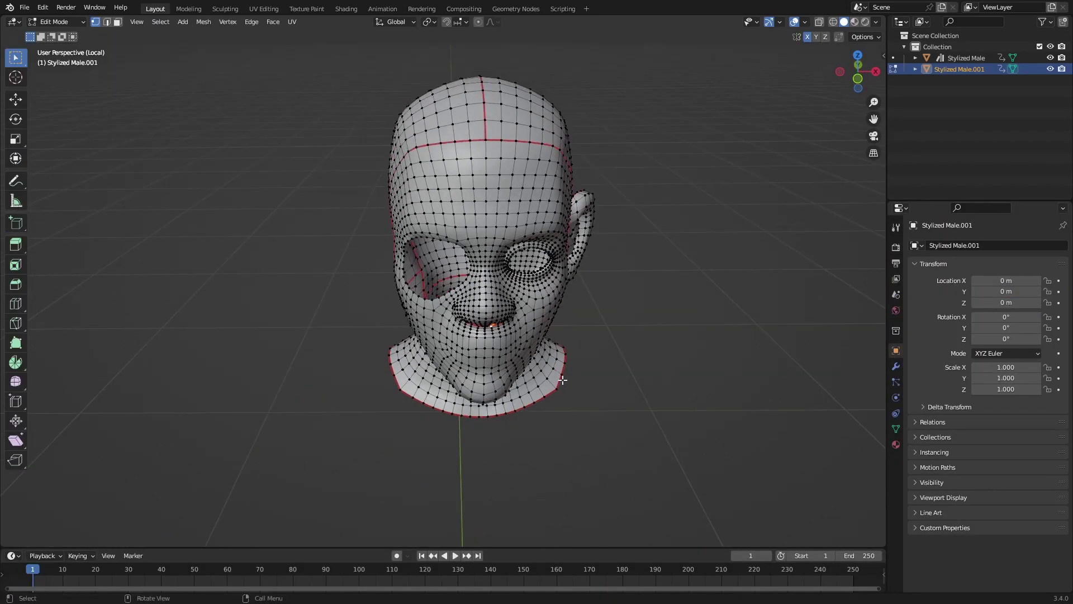
{"action": "key", "text": "KP_7"}
{"action": "middle_click_drag", "start_coordinate": [690, 228], "coordinate": [669, 254], "text": "shift"}
{"action": "left_click", "coordinate": [819, 22]}
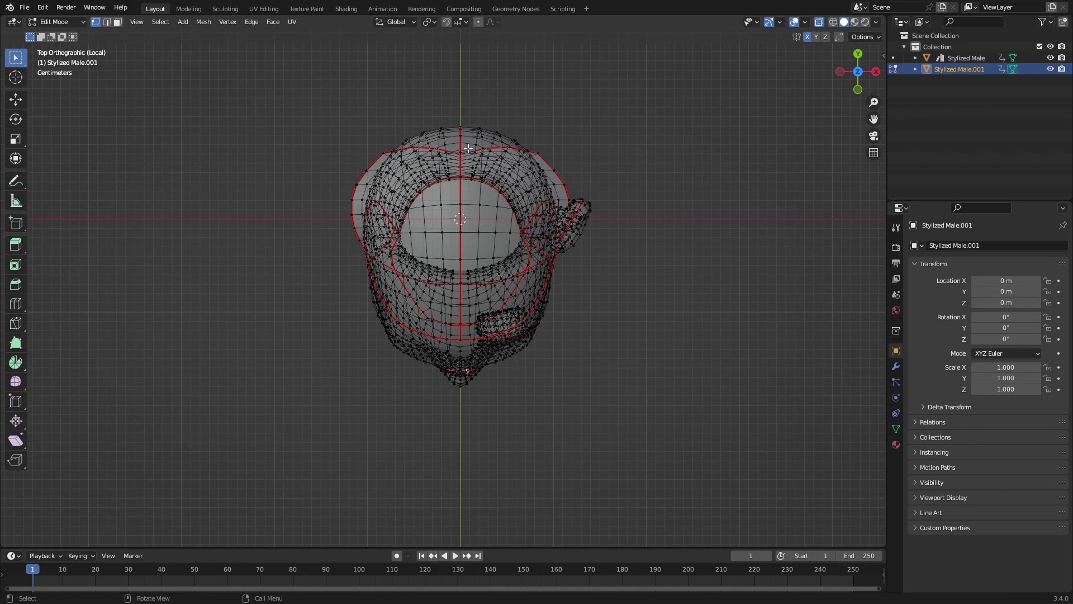
{"action": "left_click_drag", "start_coordinate": [469, 113], "coordinate": [629, 452]}
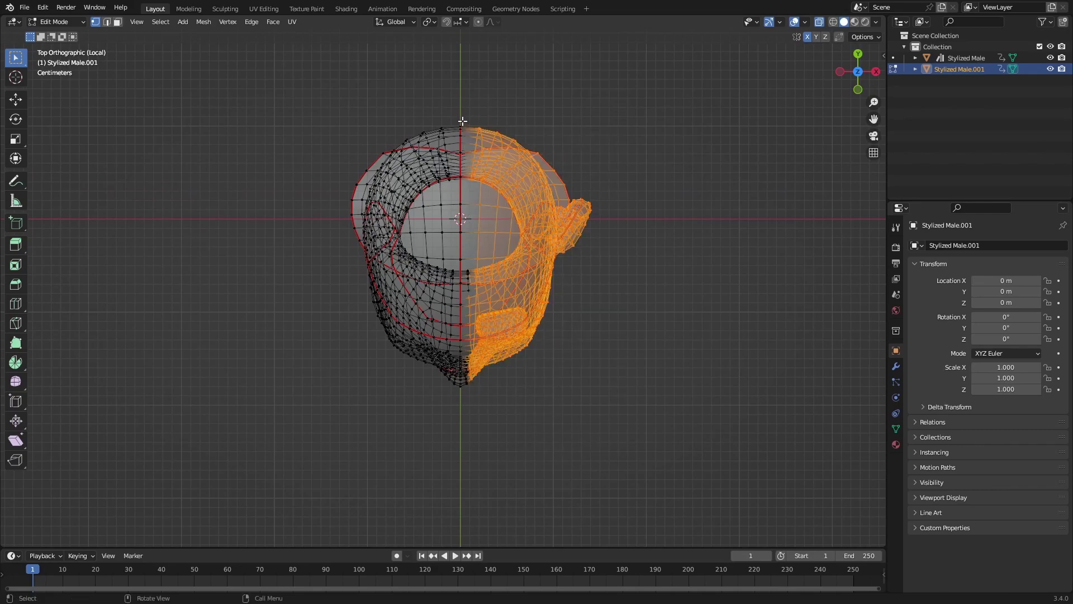
{"action": "left_click_drag", "start_coordinate": [459, 120], "coordinate": [610, 526]}
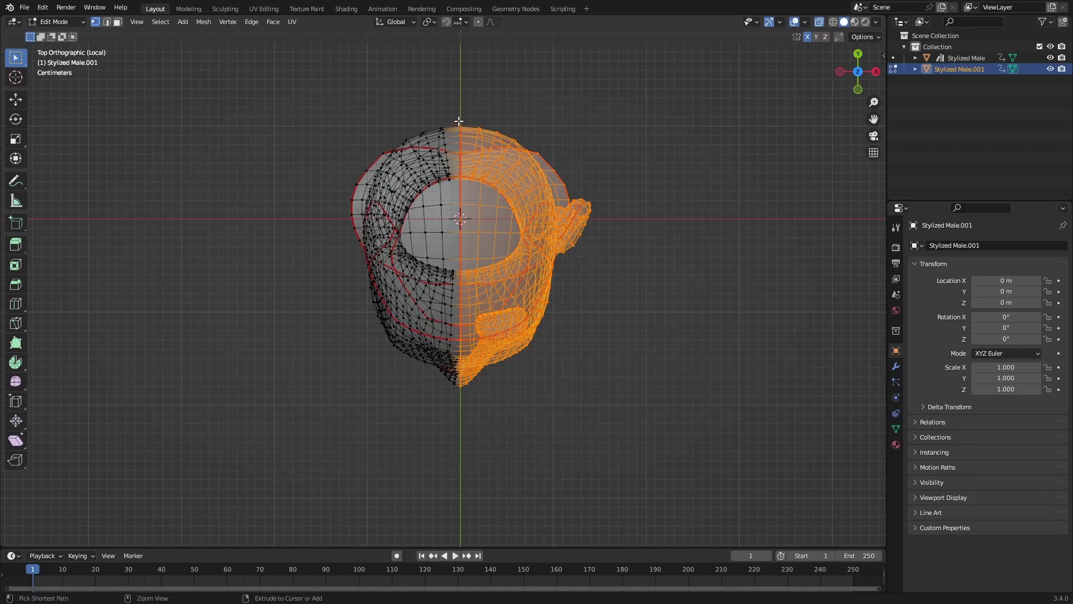
{"action": "left_click_drag", "start_coordinate": [461, 119], "coordinate": [373, 546], "text": "ctrl"}
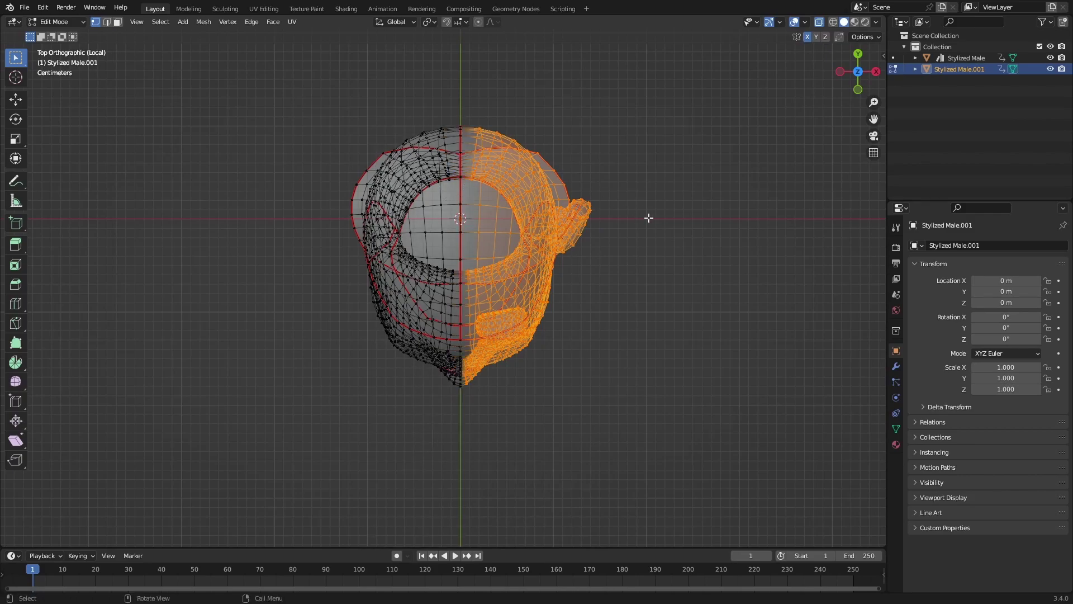
{"action": "key", "text": "x"}
{"action": "left_click", "coordinate": [634, 193]}
{"action": "middle_click_drag", "start_coordinate": [634, 193], "coordinate": [586, 250]}
{"action": "key", "text": "Tab"}
Step: Turn off X-ray and add a Mirror modifier on the X axis to the remaining half of the head
{"action": "left_click", "coordinate": [896, 366]}
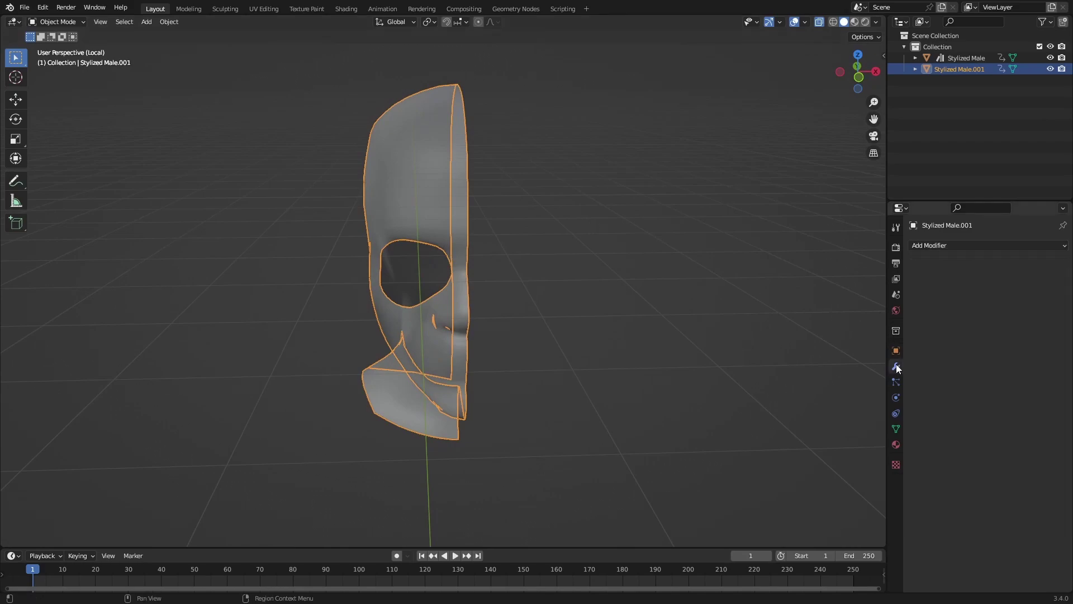
{"action": "left_click", "coordinate": [818, 21]}
{"action": "left_click", "coordinate": [941, 247]}
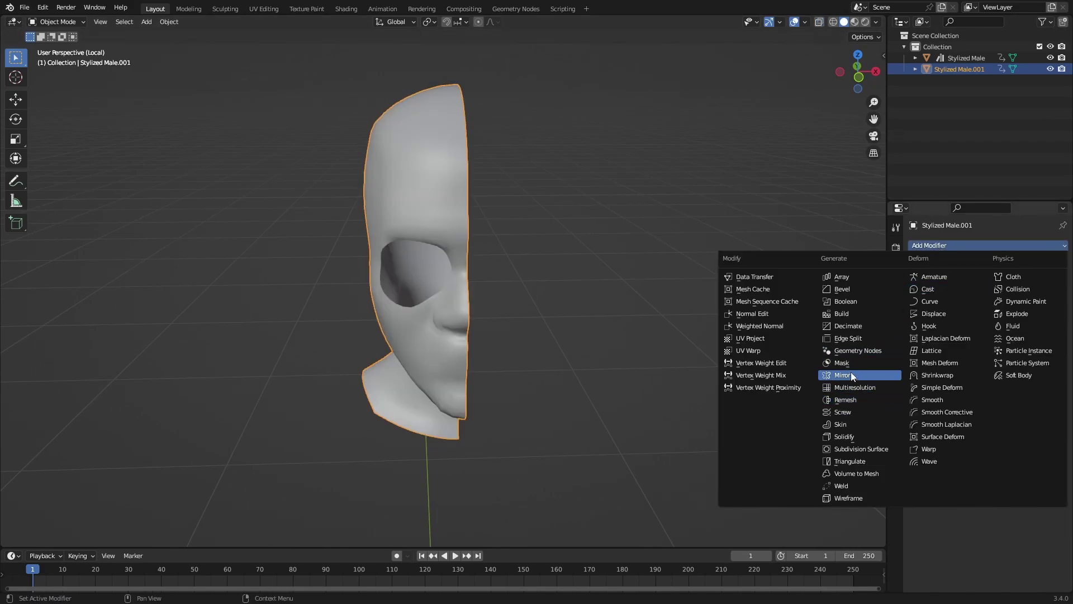
{"action": "left_click", "coordinate": [851, 374]}
{"action": "middle_click_drag", "start_coordinate": [689, 376], "coordinate": [618, 330]}
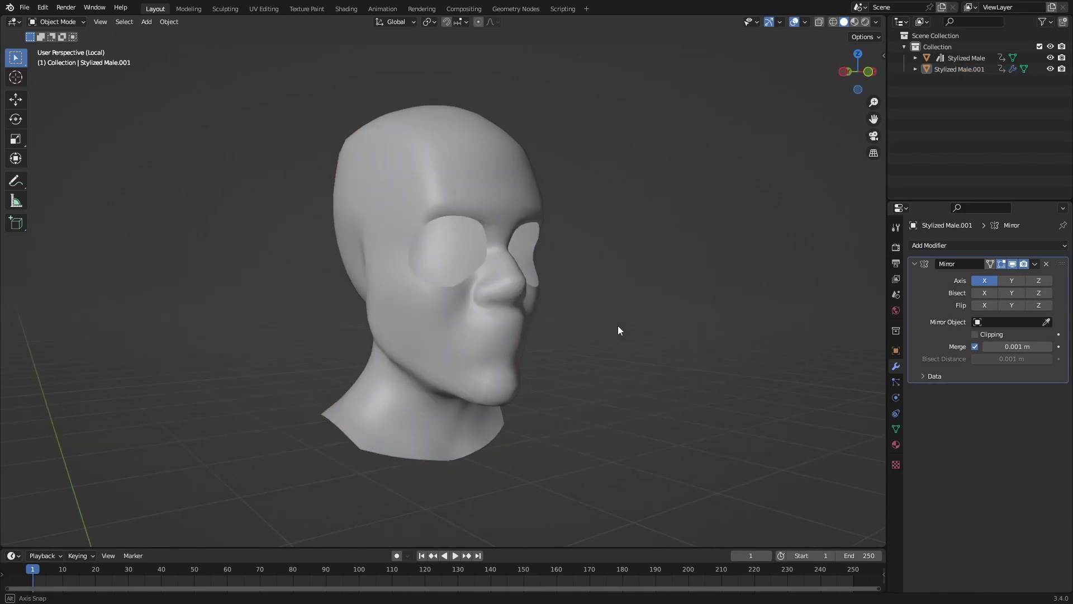
Step: Leave local view to show the mask on the body and inspect how its surface overlaps the face
{"action": "key", "text": "KP_Divide"}
{"action": "middle_click_drag", "start_coordinate": [598, 378], "coordinate": [494, 306]}
{"action": "key", "text": "Tab"}
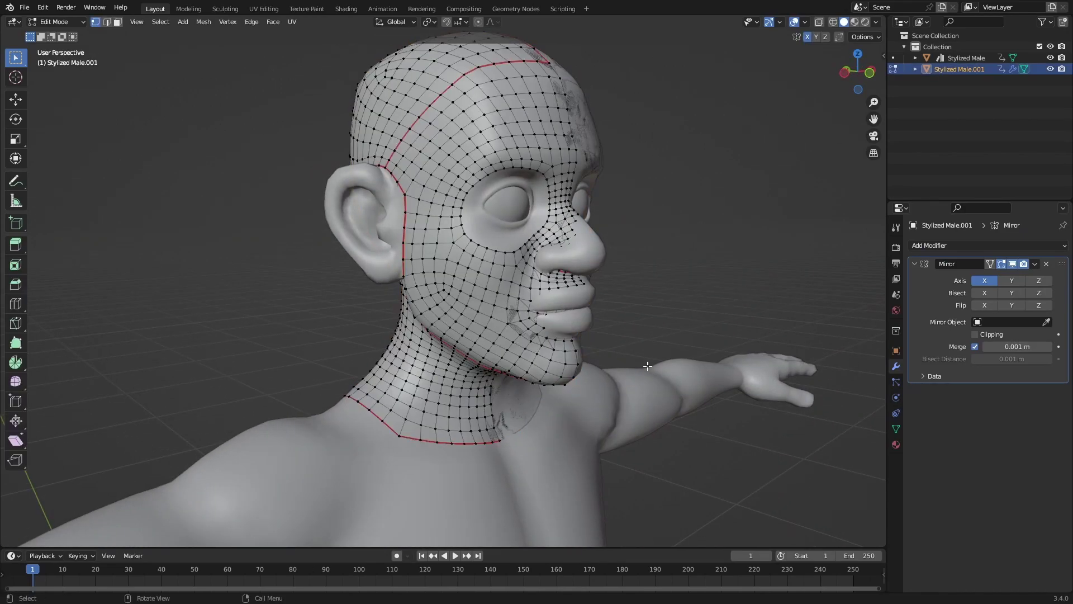
{"action": "key", "text": "a"}
{"action": "middle_click_drag", "start_coordinate": [647, 365], "coordinate": [612, 385]}
{"action": "key", "text": "Tab"}
{"action": "middle_click_drag", "start_coordinate": [513, 378], "coordinate": [526, 334]}
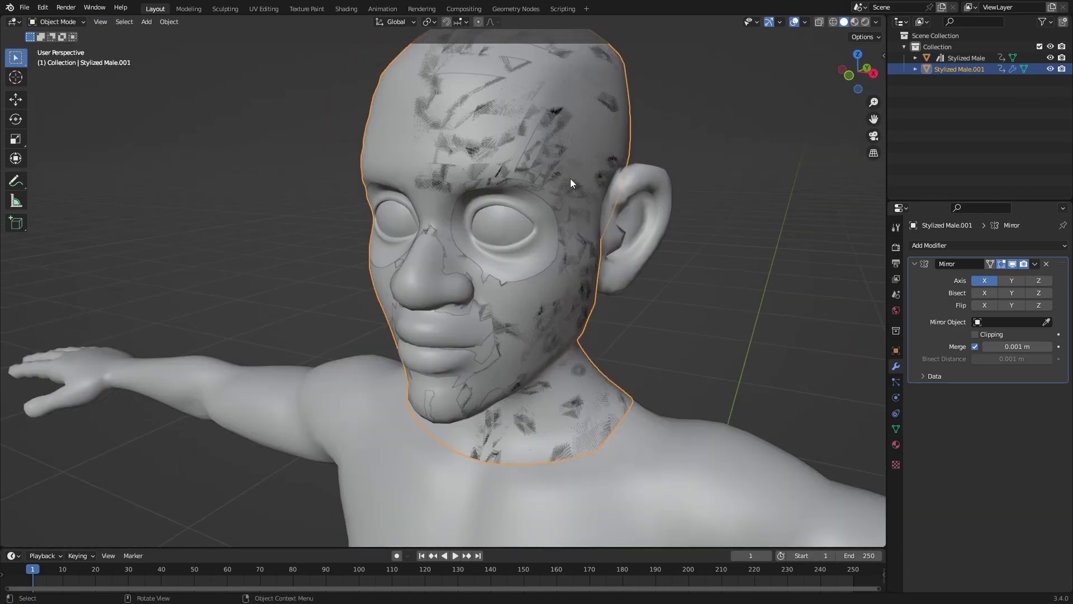
Step: Add a Solidify modifier to the mask with a thickness of 0.005 m and an offset of 1
{"action": "left_click", "coordinate": [925, 244]}
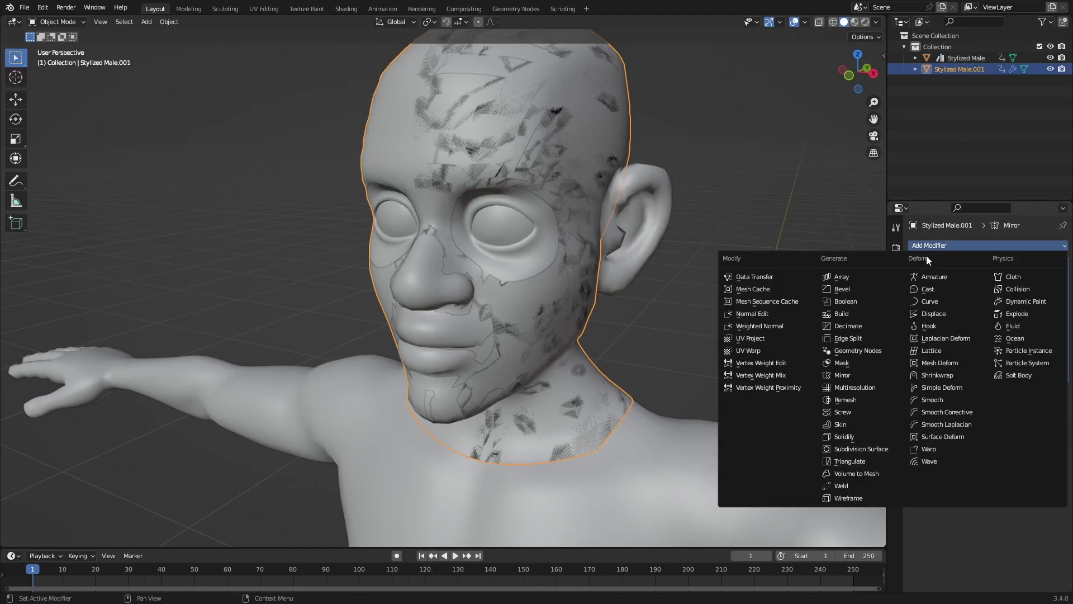
{"action": "left_click", "coordinate": [844, 431]}
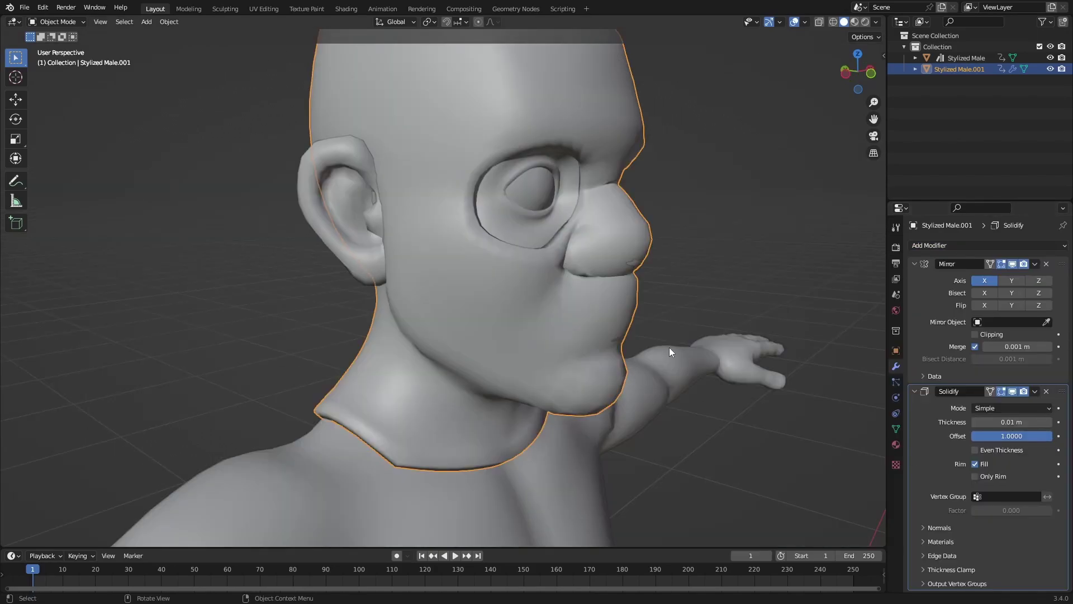
{"action": "middle_click_drag", "start_coordinate": [669, 347], "coordinate": [627, 334]}
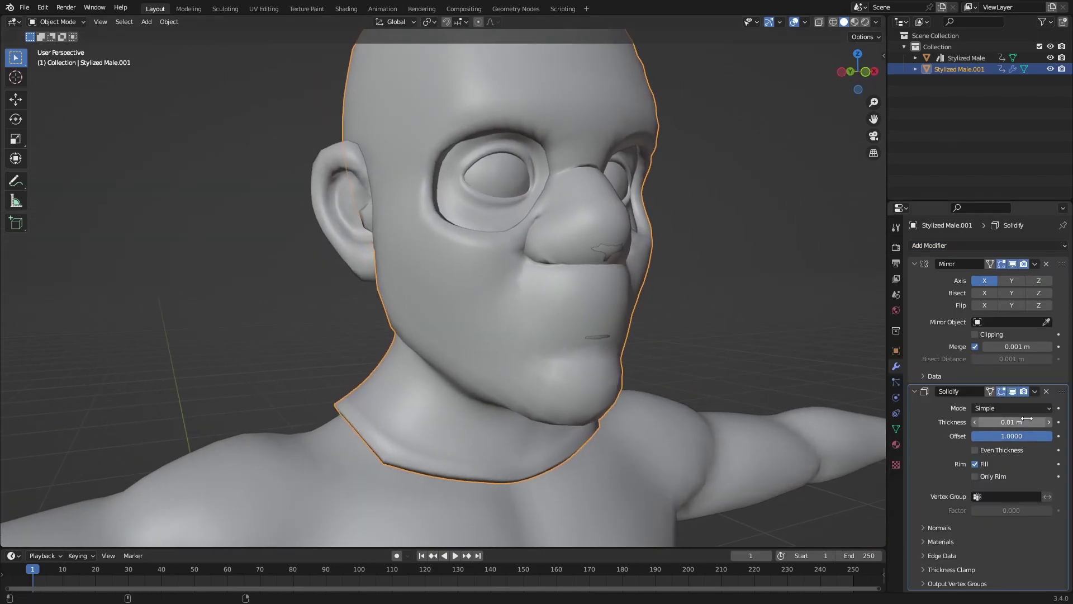
{"action": "mouse_move", "coordinate": [1022, 422]}
{"action": "left_mouse_down"}
{"action": "mouse_move", "coordinate": [990, 422]}
{"action": "mouse_move", "coordinate": [1026, 422]}
{"action": "left_mouse_up"}
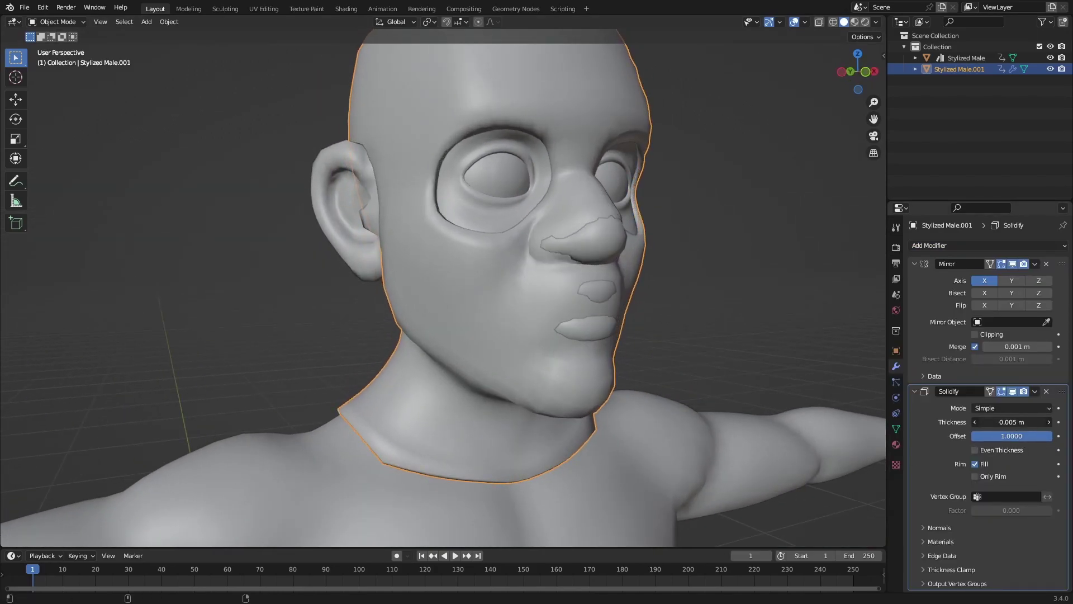
{"action": "middle_click_drag", "start_coordinate": [598, 367], "coordinate": [548, 313]}
Step: Hide Solidify in the viewport, pull the mask's mouth area forward along Y with proportional editing, and show Solidify again in Object Mode
{"action": "key", "text": "Tab"}
{"action": "middle_click_drag", "start_coordinate": [493, 113], "coordinate": [597, 323]}
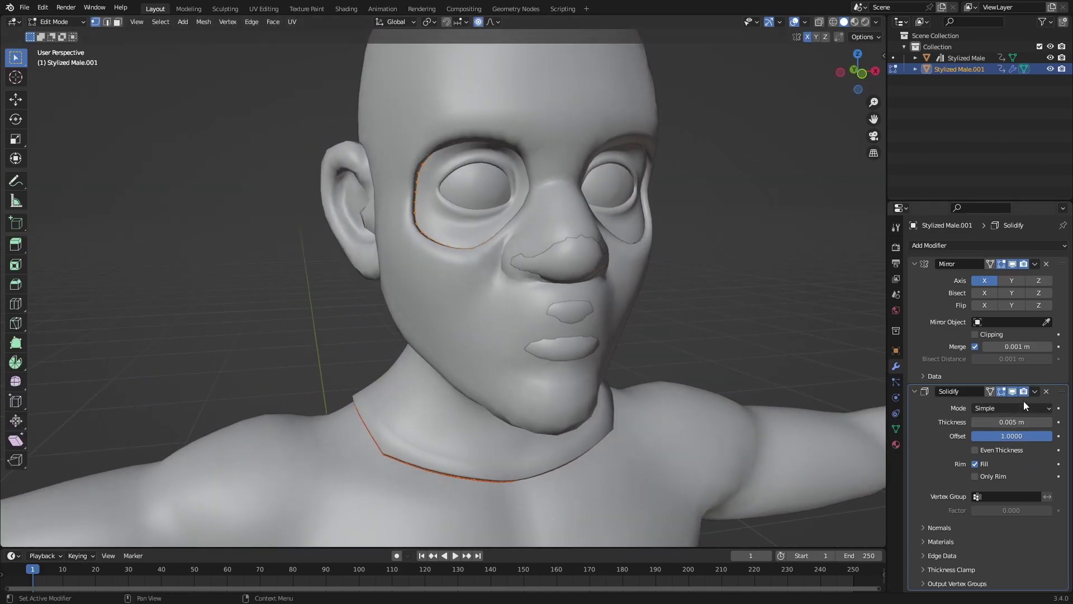
{"action": "left_click", "coordinate": [1013, 391]}
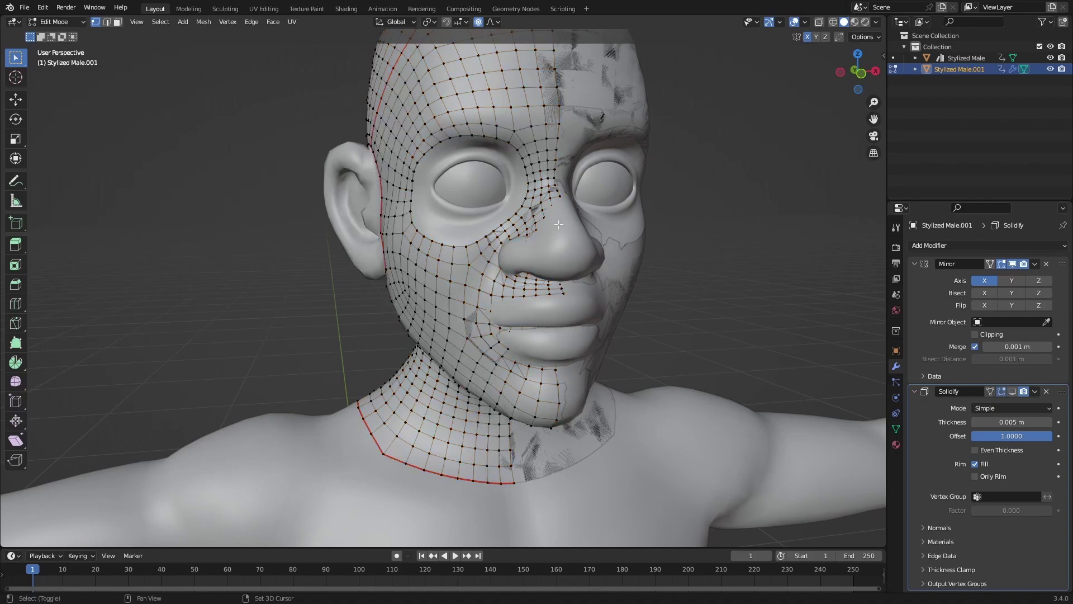
{"action": "middle_click_drag", "start_coordinate": [567, 330], "coordinate": [651, 391]}
{"action": "key", "text": "g"}
{"action": "key", "text": "y"}
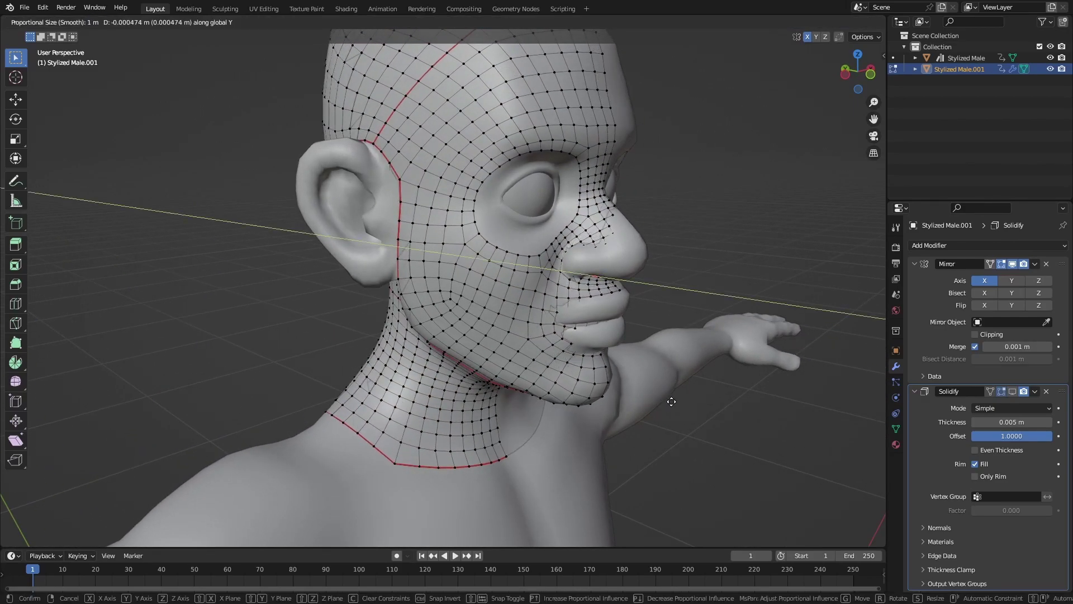
{"action": "scroll", "coordinate": [687, 405], "scroll_direction": "down", "scroll_amount": 20}
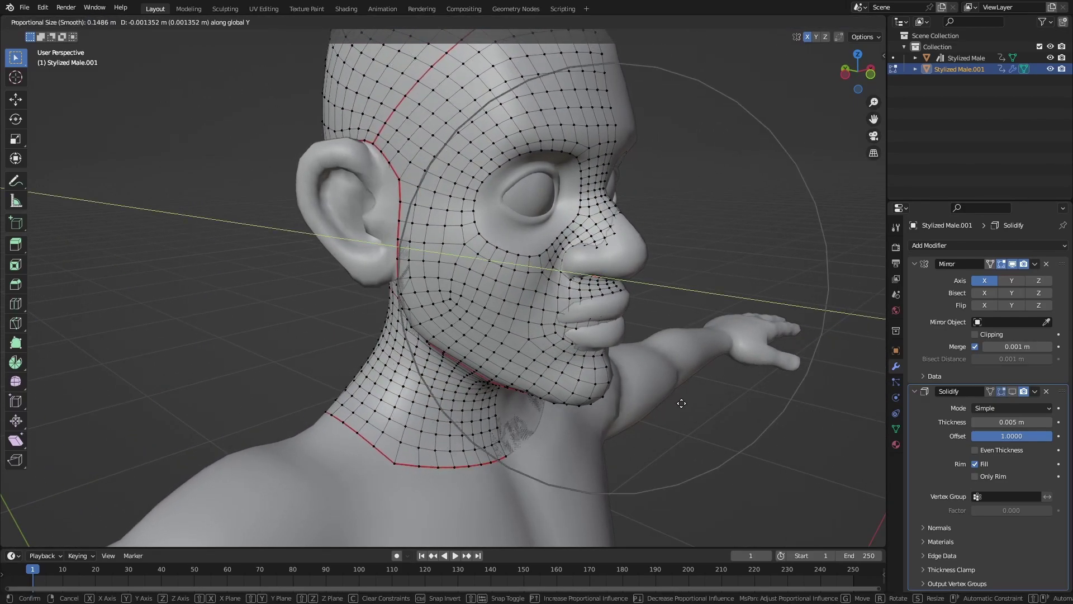
{"action": "left_click", "coordinate": [705, 411]}
{"action": "key", "text": "Tab"}
{"action": "middle_click_drag", "start_coordinate": [704, 412], "coordinate": [660, 417]}
{"action": "left_click", "coordinate": [1013, 391]}
Step: In X-ray, pull the mask's center-line vertices under the nose forward along Y with proportional editing at a small radius
{"action": "middle_click_drag", "start_coordinate": [558, 386], "coordinate": [576, 358]}
{"action": "key", "text": "Tab"}
{"action": "left_click", "coordinate": [822, 21]}
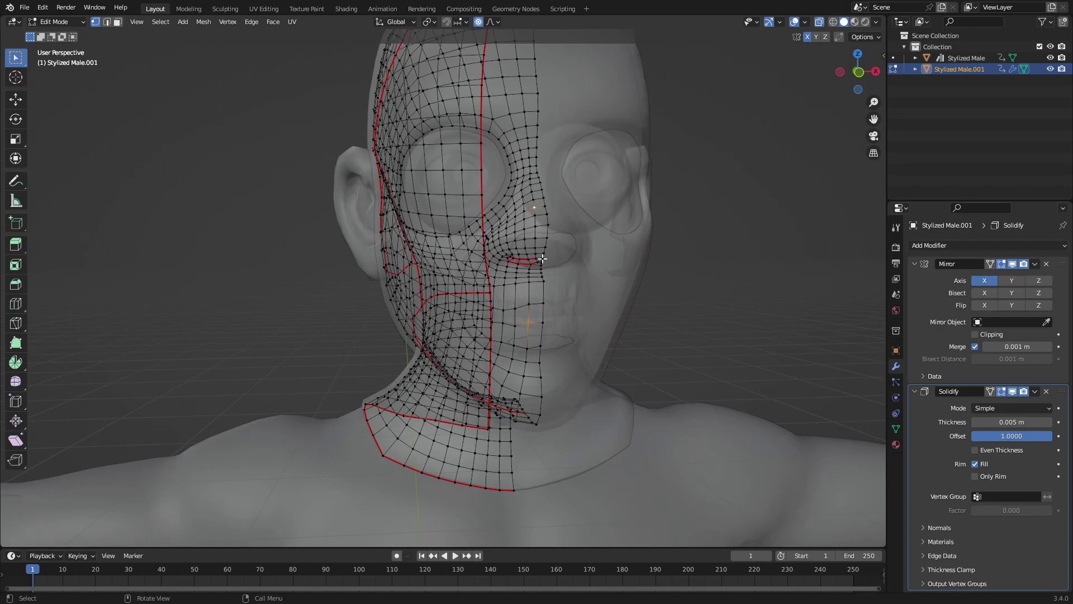
{"action": "middle_click_drag", "start_coordinate": [555, 284], "coordinate": [642, 304]}
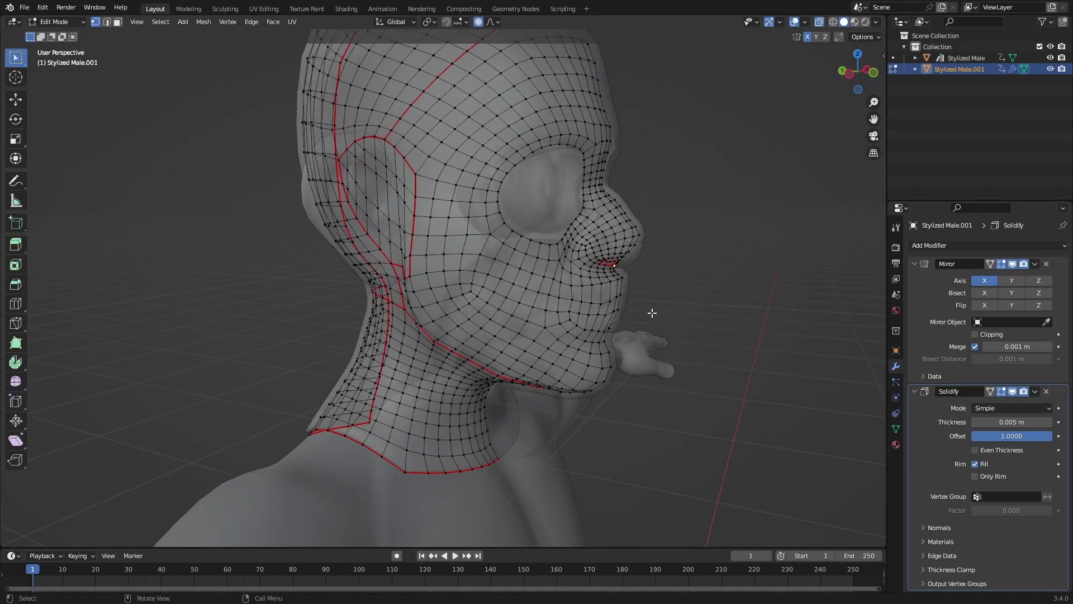
{"action": "key", "text": "g"}
{"action": "key", "text": "y"}
{"action": "scroll", "coordinate": [687, 314], "scroll_direction": "up", "scroll_amount": 15}
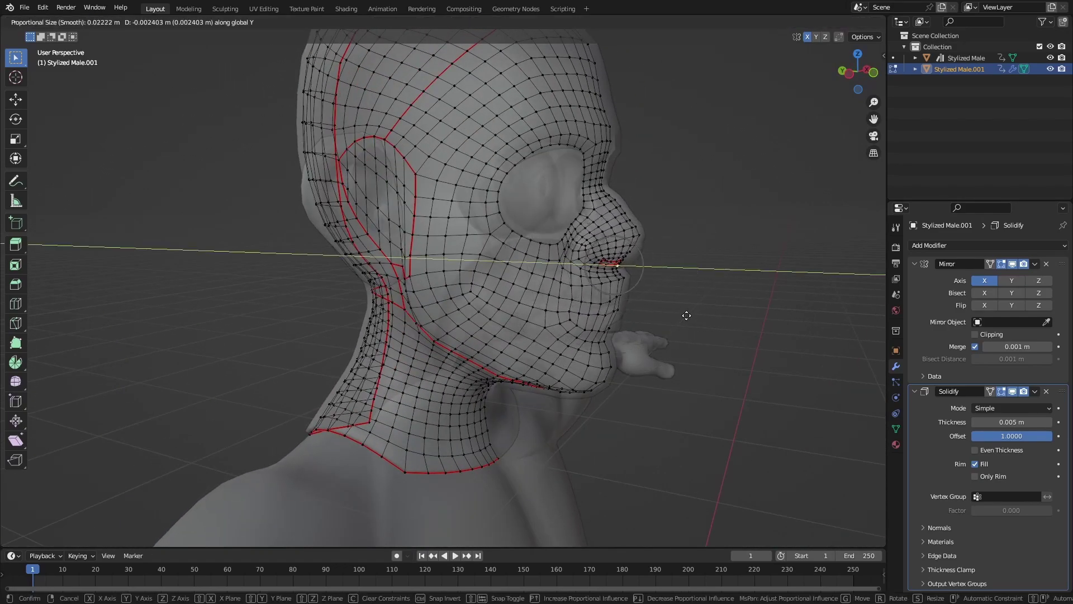
{"action": "left_click", "coordinate": [774, 333]}
Step: Open the body mesh in Edit Mode and scale both ears inward with proportional editing to fit beneath the mask
{"action": "key", "text": "Tab"}
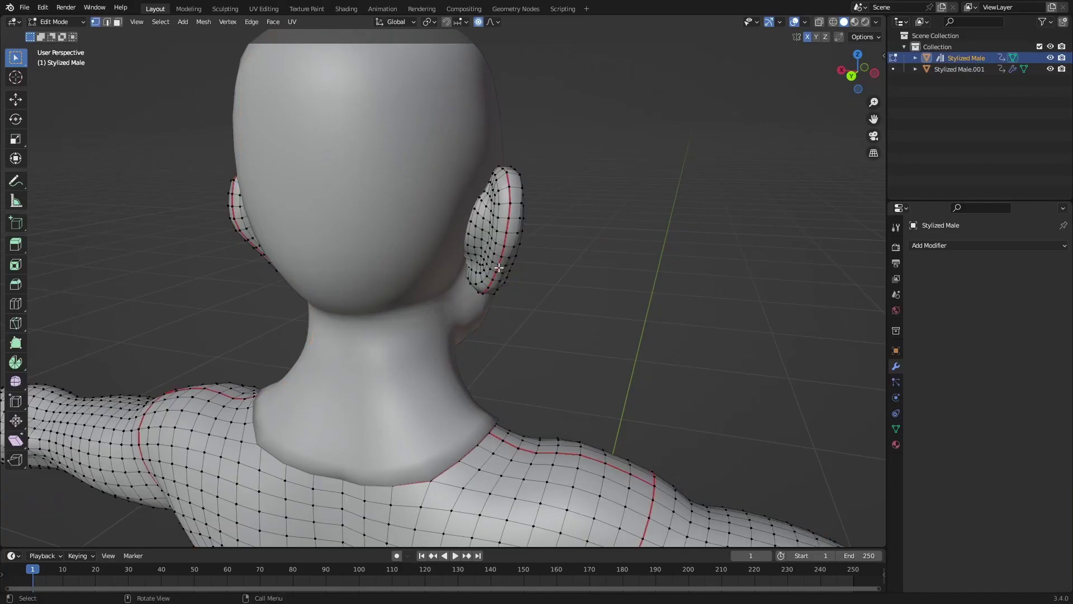
{"action": "middle_click_drag", "start_coordinate": [587, 302], "coordinate": [467, 263]}
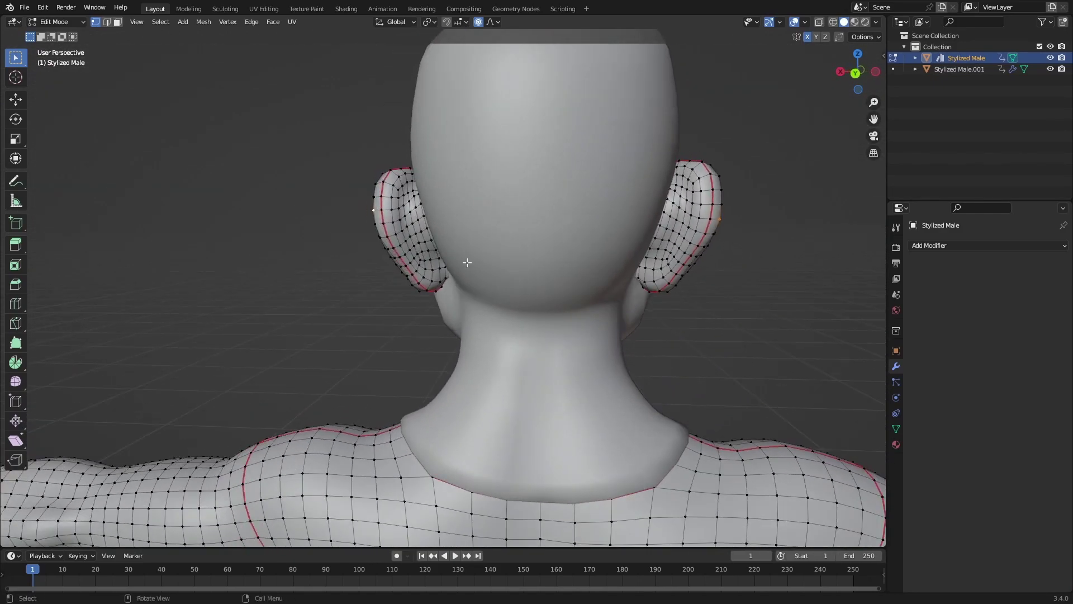
{"action": "middle_click_drag", "start_coordinate": [390, 248], "coordinate": [689, 372]}
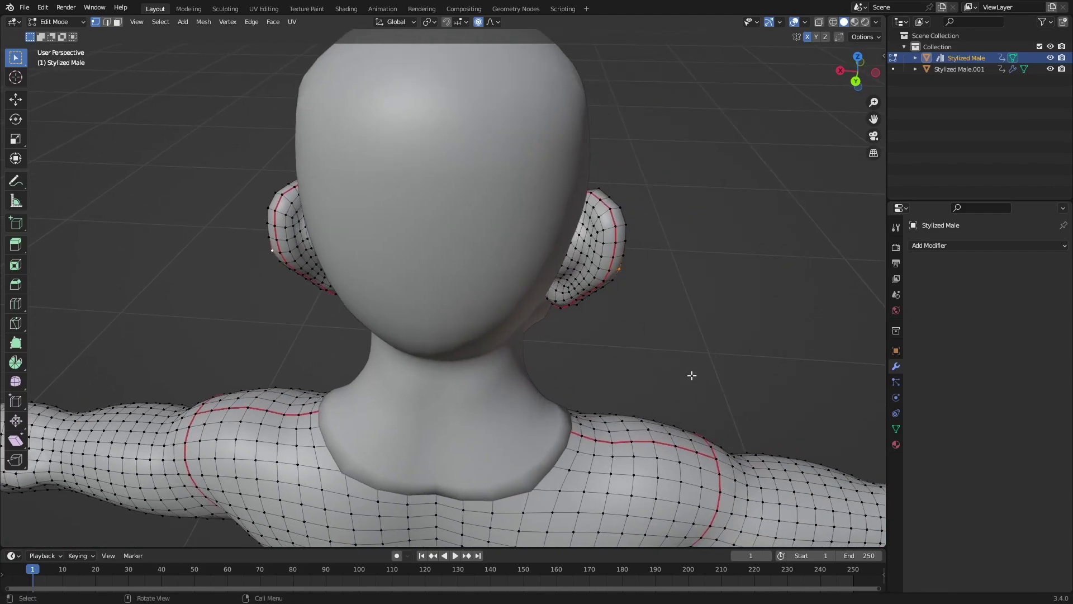
{"action": "key", "text": "s"}
{"action": "scroll", "coordinate": [702, 372], "scroll_direction": "down", "scroll_amount": 5}
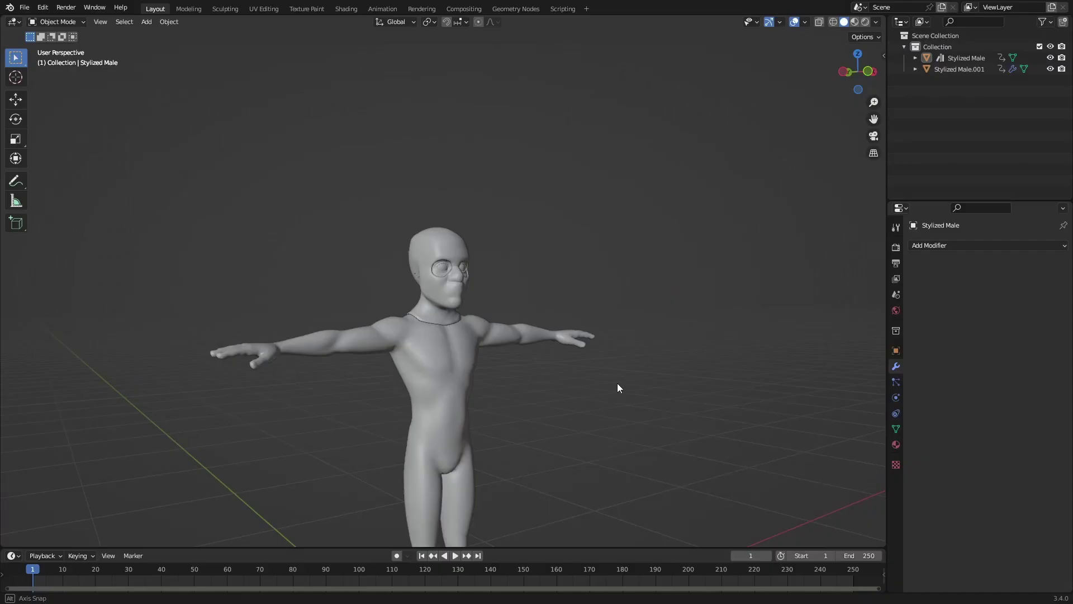
Step: Examine how the mask fits around the nose and eyes from the front and side
{"action": "middle_click_drag", "start_coordinate": [617, 384], "coordinate": [482, 377]}
{"action": "scroll", "coordinate": [563, 379], "scroll_direction": "up", "scroll_amount": 6}
{"action": "scroll", "coordinate": [451, 379], "scroll_direction": "up", "scroll_amount": 4}
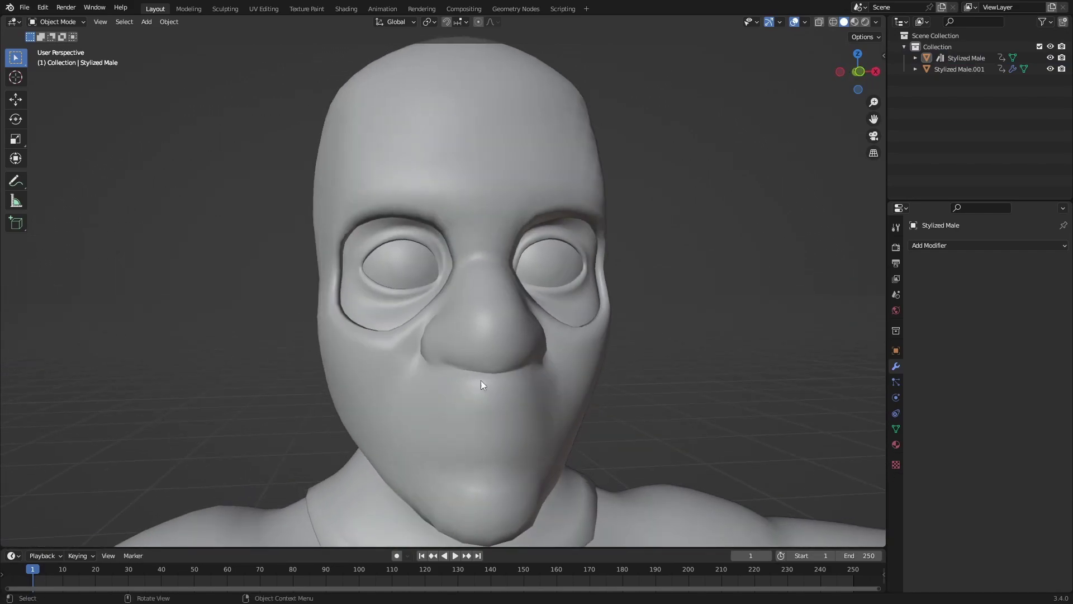
{"action": "key", "text": "Tab"}
{"action": "scroll", "coordinate": [500, 330], "scroll_direction": "up", "scroll_amount": 3}
{"action": "key", "text": "Tab"}
{"action": "middle_click_drag", "start_coordinate": [501, 330], "coordinate": [637, 317]}
Step: Hide the mask's Solidify effect in the viewport and open the mask in Edit Mode with face selection
{"action": "left_click", "coordinate": [692, 305]}
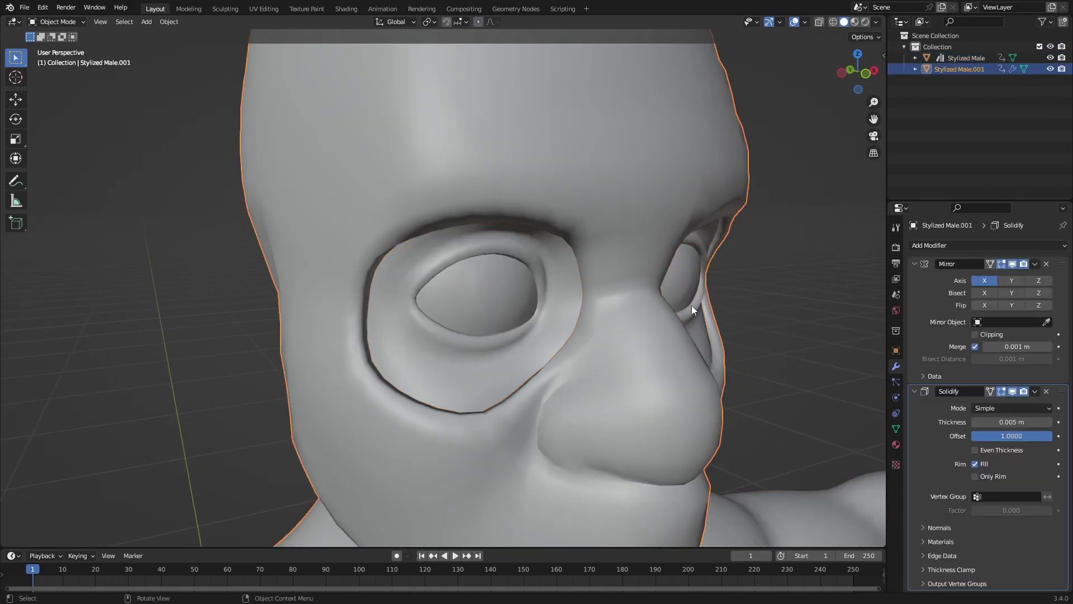
{"action": "left_click", "coordinate": [1012, 391]}
{"action": "scroll", "coordinate": [699, 398], "scroll_direction": "down", "scroll_amount": 5}
{"action": "middle_click_drag", "start_coordinate": [698, 398], "coordinate": [698, 375]}
{"action": "key", "text": "Tab"}
{"action": "scroll", "coordinate": [565, 268], "scroll_direction": "up", "scroll_amount": 4}
{"action": "middle_click_drag", "start_coordinate": [565, 268], "coordinate": [496, 337], "text": "shift"}
{"action": "key", "text": "3"}
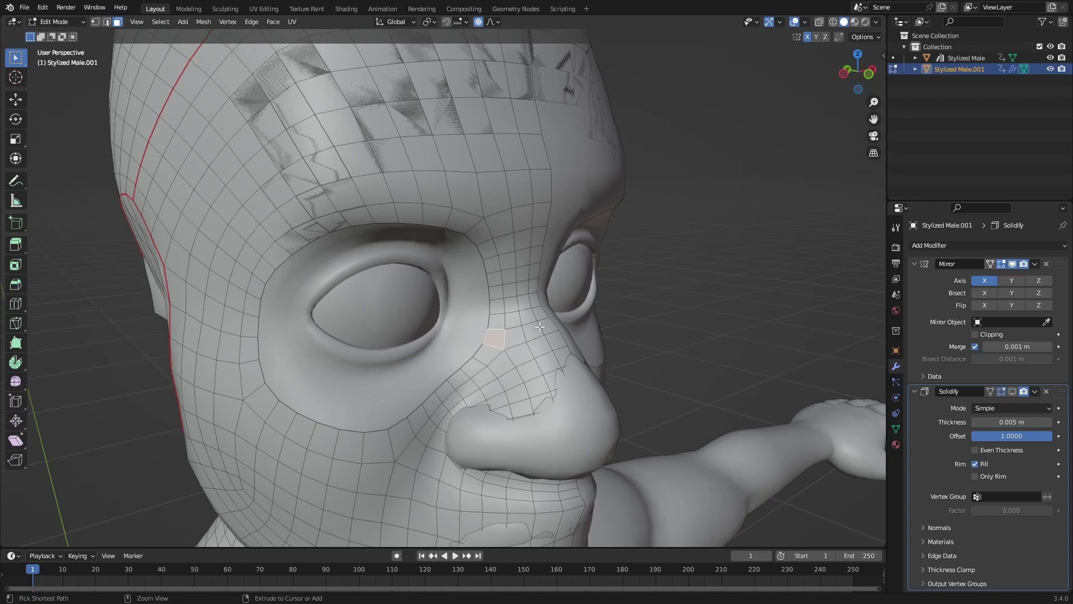
Step: Delete the mask faces across the nose bridge between the eye openings and return to Object Mode
{"action": "left_click", "coordinate": [540, 327], "text": "ctrl"}
{"action": "left_click", "coordinate": [526, 222], "text": "ctrl"}
{"action": "left_click", "coordinate": [482, 230], "text": "ctrl"}
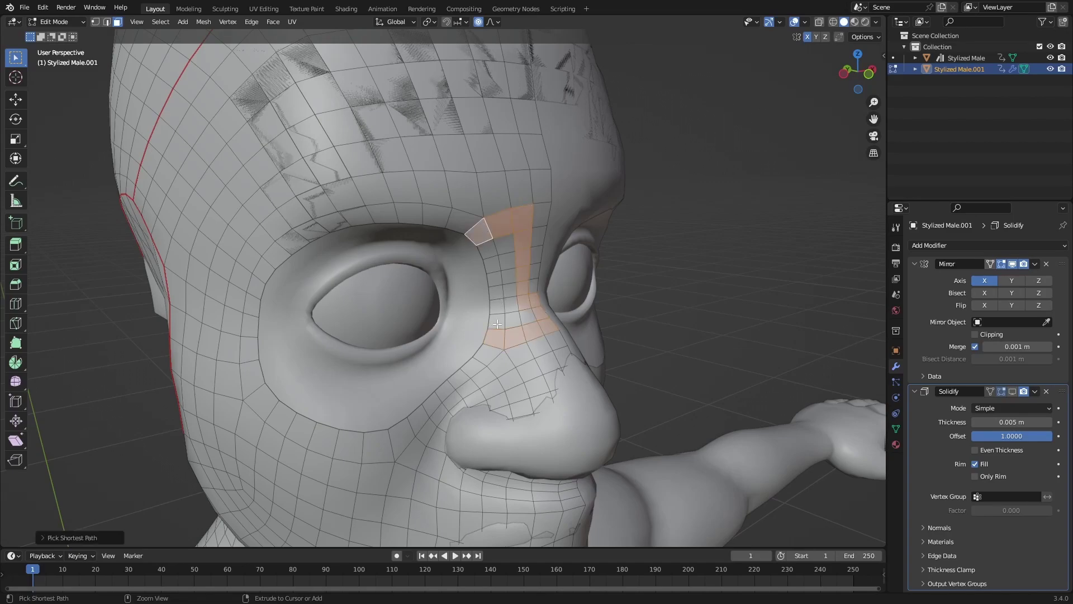
{"action": "left_click", "coordinate": [497, 323], "text": "ctrl"}
{"action": "left_click", "coordinate": [527, 317], "text": "ctrl"}
{"action": "left_click", "coordinate": [507, 245], "text": "ctrl"}
{"action": "left_click", "coordinate": [540, 216], "text": "ctrl"}
{"action": "left_click", "coordinate": [533, 285], "text": "ctrl"}
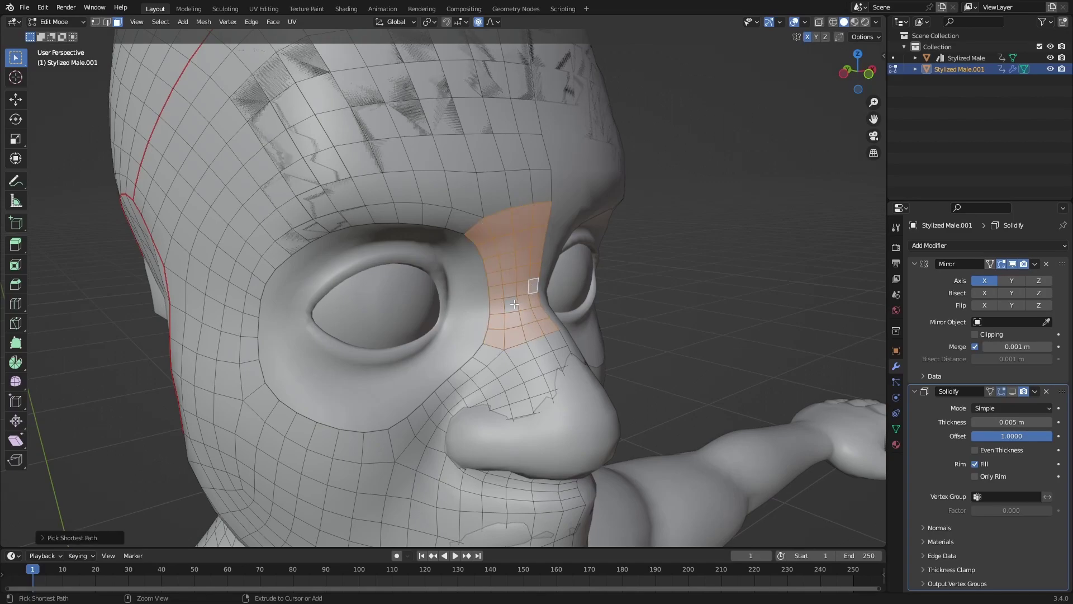
{"action": "key", "text": "x"}
{"action": "left_click", "coordinate": [540, 337]}
{"action": "key", "text": "Tab"}
Step: Show the Solidify effect on the mask in the viewport again
{"action": "mouse_move", "coordinate": [570, 337]}
{"action": "middle_mouse_down"}
{"action": "mouse_move", "coordinate": [538, 321]}
{"action": "mouse_move", "coordinate": [589, 334]}
{"action": "middle_mouse_up"}
{"action": "scroll", "coordinate": [539, 320], "scroll_direction": "down", "scroll_amount": 3}
{"action": "left_click", "coordinate": [1012, 391]}
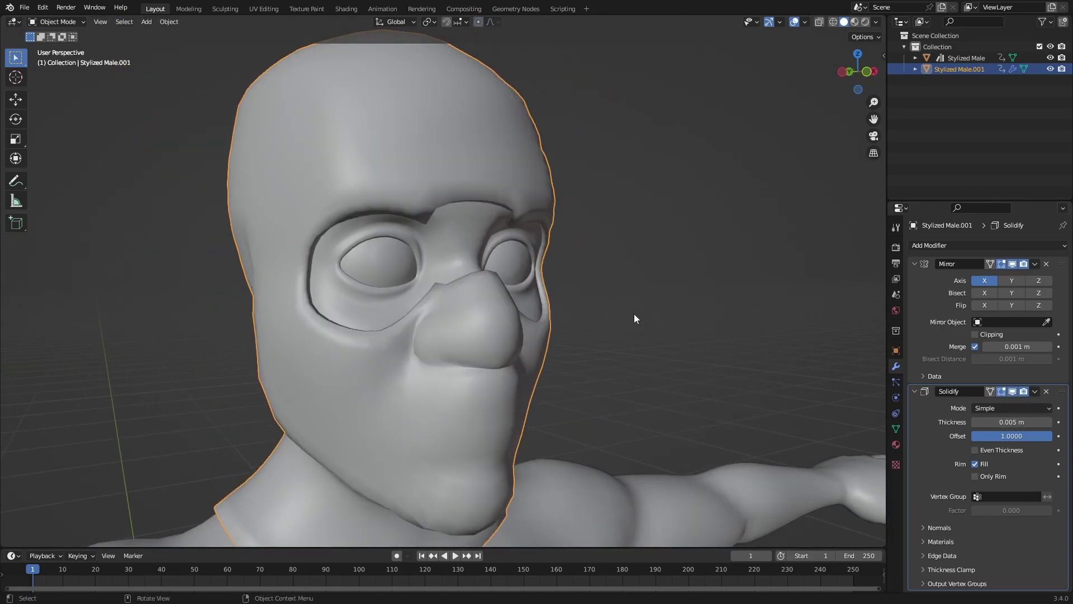
Step: Inspect the joined eye opening up close and the whole mask on the body from several angles
{"action": "key", "text": "KP_1"}
{"action": "scroll", "coordinate": [572, 321], "scroll_direction": "up", "scroll_amount": 8}
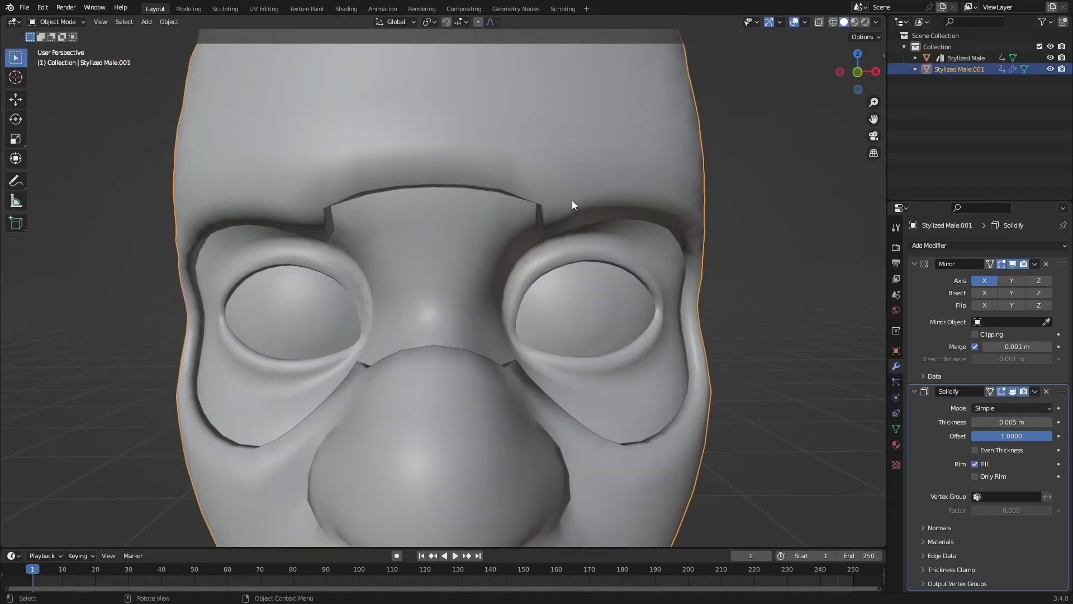
{"action": "middle_click_drag", "start_coordinate": [573, 202], "coordinate": [686, 258]}
{"action": "scroll", "coordinate": [605, 263], "scroll_direction": "down", "scroll_amount": 3}
{"action": "left_click", "coordinate": [699, 286]}
{"action": "middle_click_drag", "start_coordinate": [605, 263], "coordinate": [687, 299]}
{"action": "scroll", "coordinate": [699, 286], "scroll_direction": "down", "scroll_amount": 5}
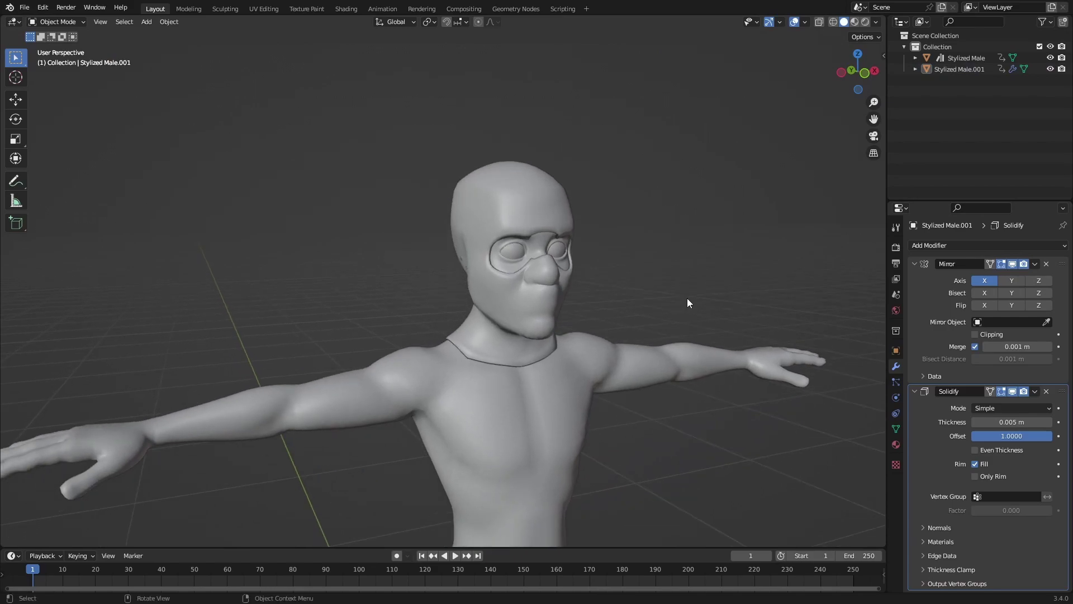
{"action": "scroll", "coordinate": [686, 303], "scroll_direction": "up", "scroll_amount": 4}
{"action": "scroll", "coordinate": [652, 328], "scroll_direction": "down", "scroll_amount": 5}
{"action": "middle_click_drag", "start_coordinate": [630, 331], "coordinate": [548, 273]}
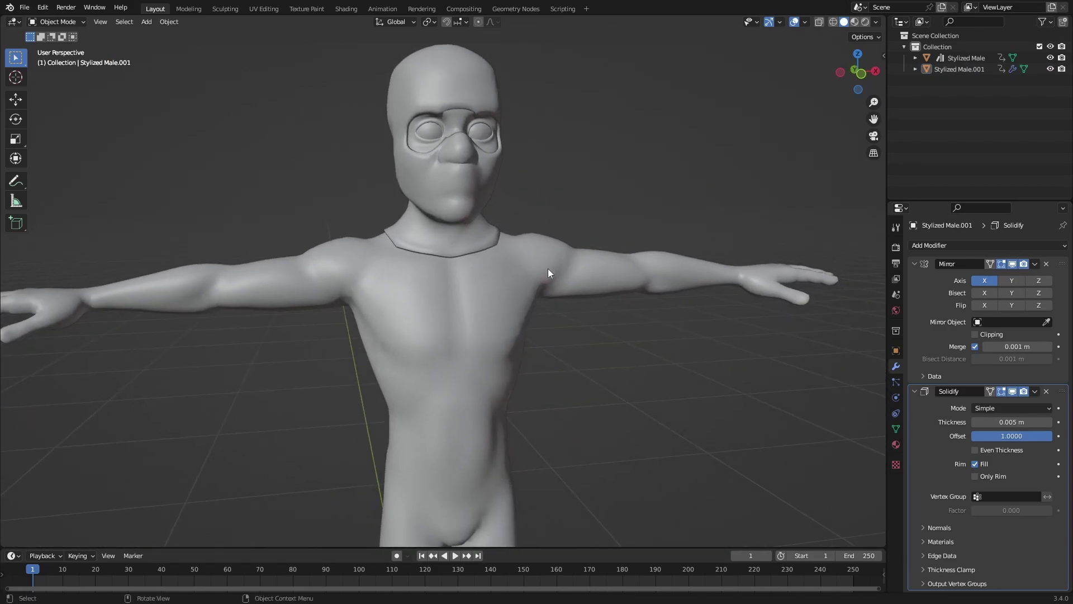
Step: Select the body mesh, examine its torso topology and seams in Edit Mode, and return to Object Mode
{"action": "left_click", "coordinate": [548, 273]}
{"action": "key", "text": "Tab"}
{"action": "middle_click_drag", "start_coordinate": [491, 400], "coordinate": [526, 343]}
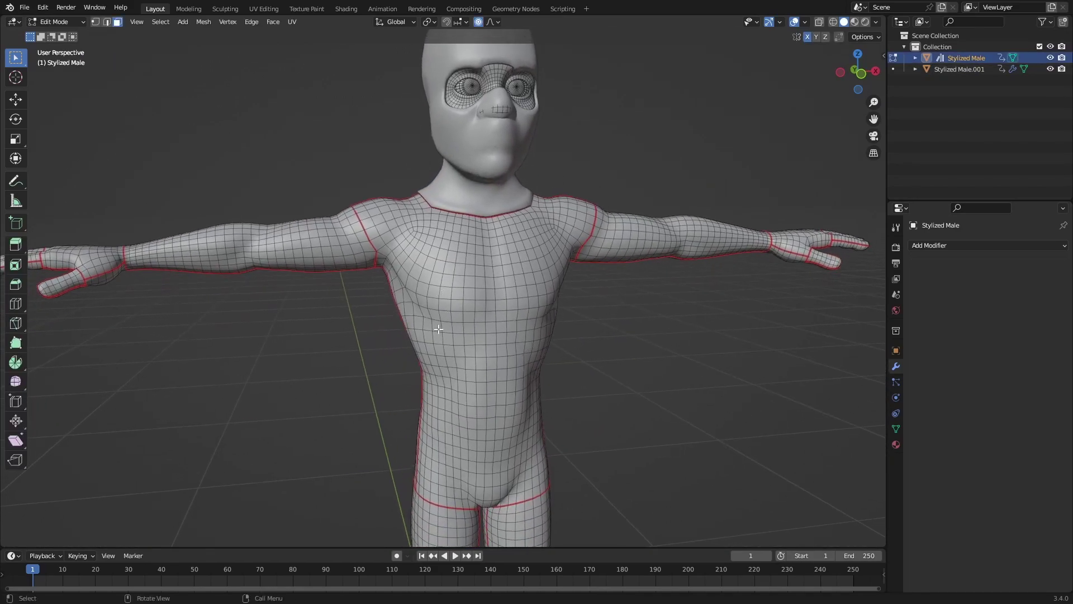
{"action": "scroll", "coordinate": [438, 329], "scroll_direction": "down", "scroll_amount": 3}
{"action": "key", "text": "Tab"}
{"action": "scroll", "coordinate": [464, 338], "scroll_direction": "up", "scroll_amount": 1}
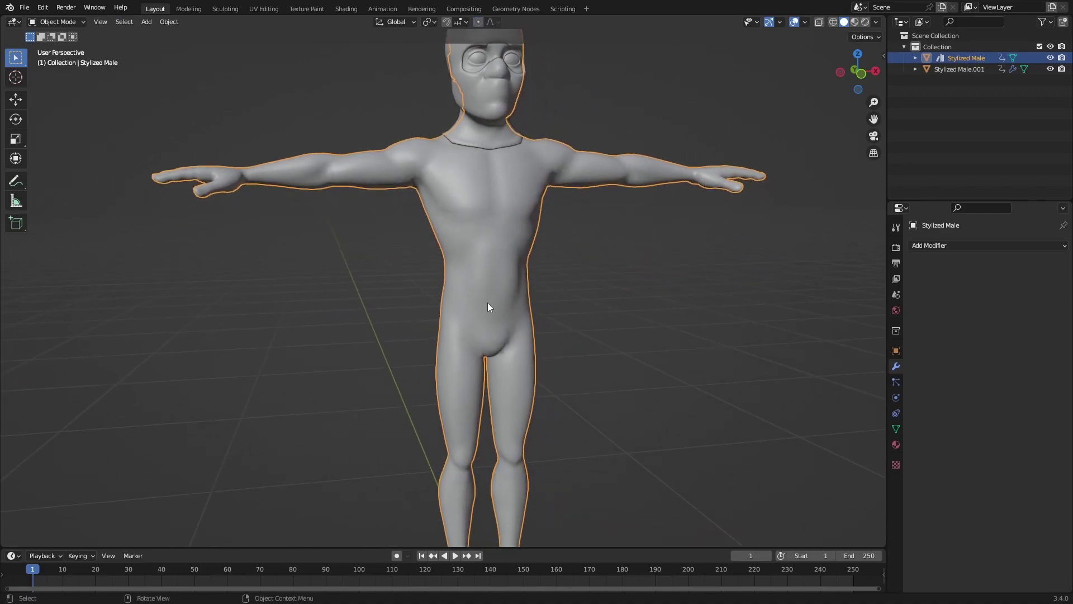
Step: Examine the fitted mask up close from the front and side, and the whole character down to the feet
{"action": "middle_click_drag", "start_coordinate": [523, 204], "coordinate": [441, 353], "text": "shift"}
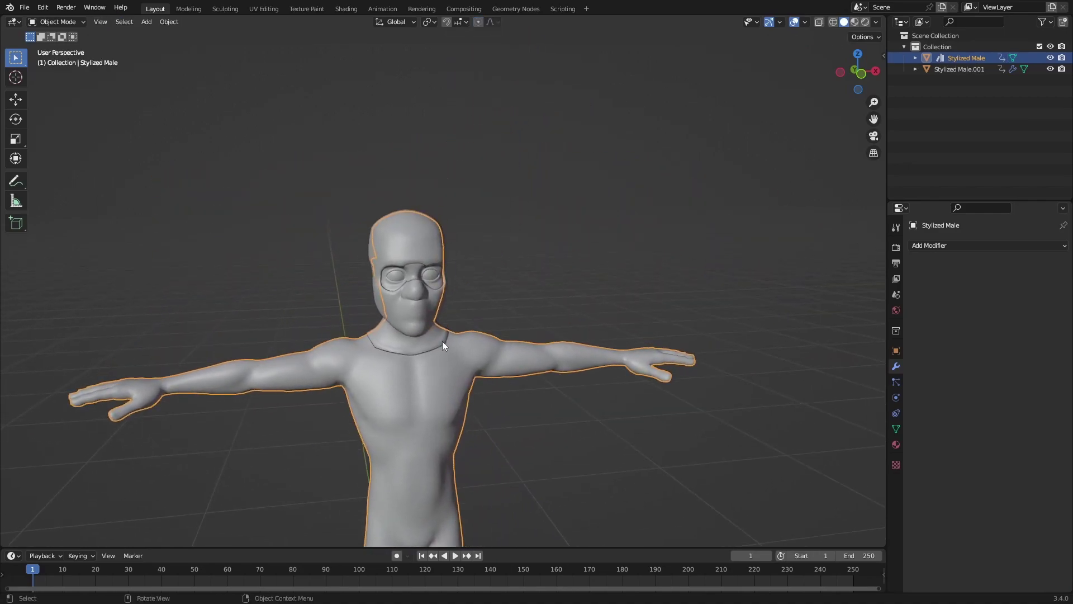
{"action": "scroll", "coordinate": [419, 347], "scroll_direction": "up", "scroll_amount": 2}
{"action": "scroll", "coordinate": [372, 276], "scroll_direction": "up", "scroll_amount": 4}
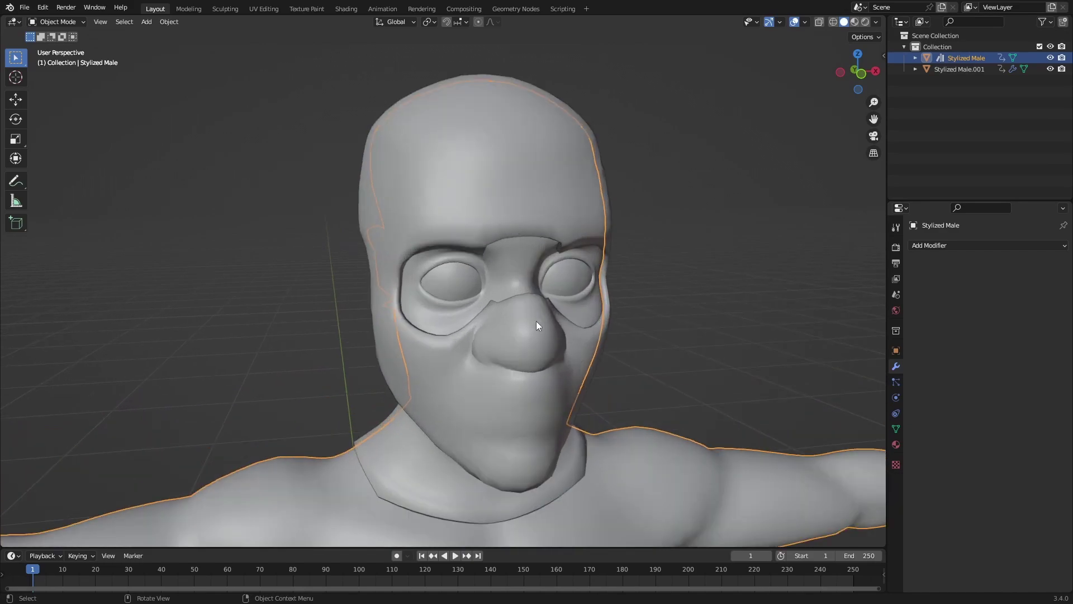
{"action": "middle_click_drag", "start_coordinate": [537, 325], "coordinate": [495, 277]}
{"action": "scroll", "coordinate": [435, 293], "scroll_direction": "down", "scroll_amount": 3}
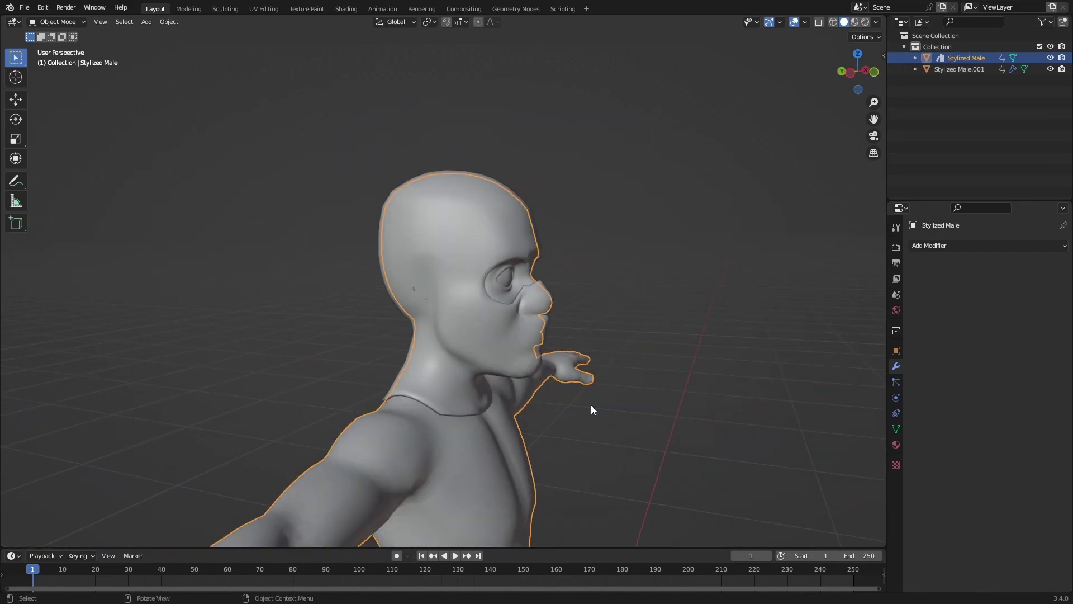
{"action": "middle_click_drag", "start_coordinate": [591, 404], "coordinate": [512, 390]}
{"action": "scroll", "coordinate": [512, 391], "scroll_direction": "down", "scroll_amount": 2}
{"action": "middle_click_drag", "start_coordinate": [525, 460], "coordinate": [630, 292], "text": "shift"}
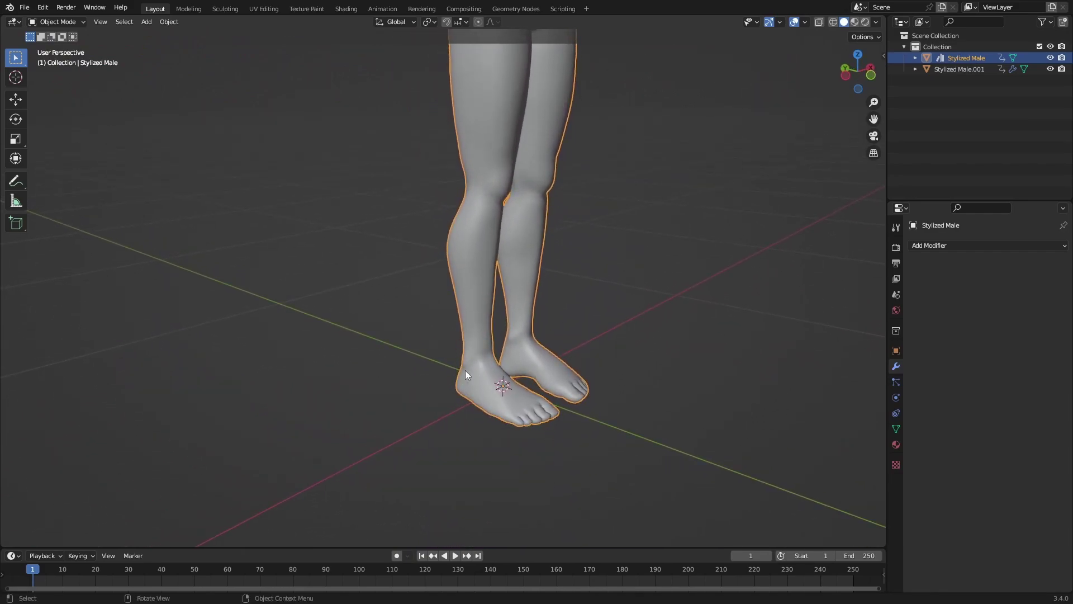
{"action": "scroll", "coordinate": [564, 208], "scroll_direction": "down", "scroll_amount": 6}
{"action": "scroll", "coordinate": [564, 207], "scroll_direction": "up", "scroll_amount": 6}
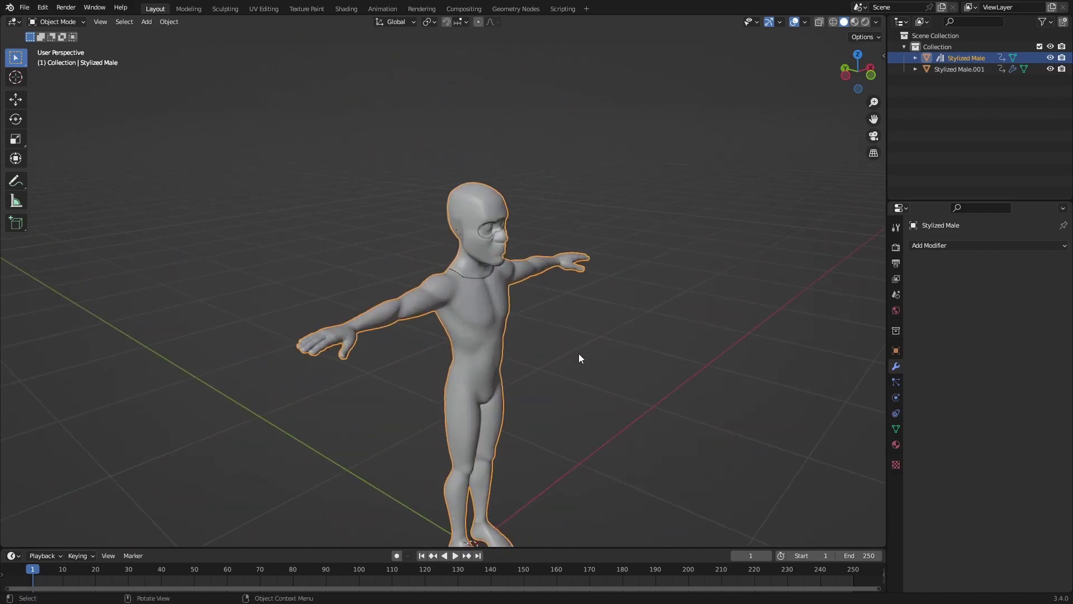
{"action": "middle_click_drag", "start_coordinate": [332, 275], "coordinate": [473, 427], "text": "shift"}
{"action": "scroll", "coordinate": [473, 426], "scroll_direction": "down", "scroll_amount": 3}
Step: Deselect the body and view the masked head and torso from the front at an angle
{"action": "left_click", "coordinate": [585, 424]}
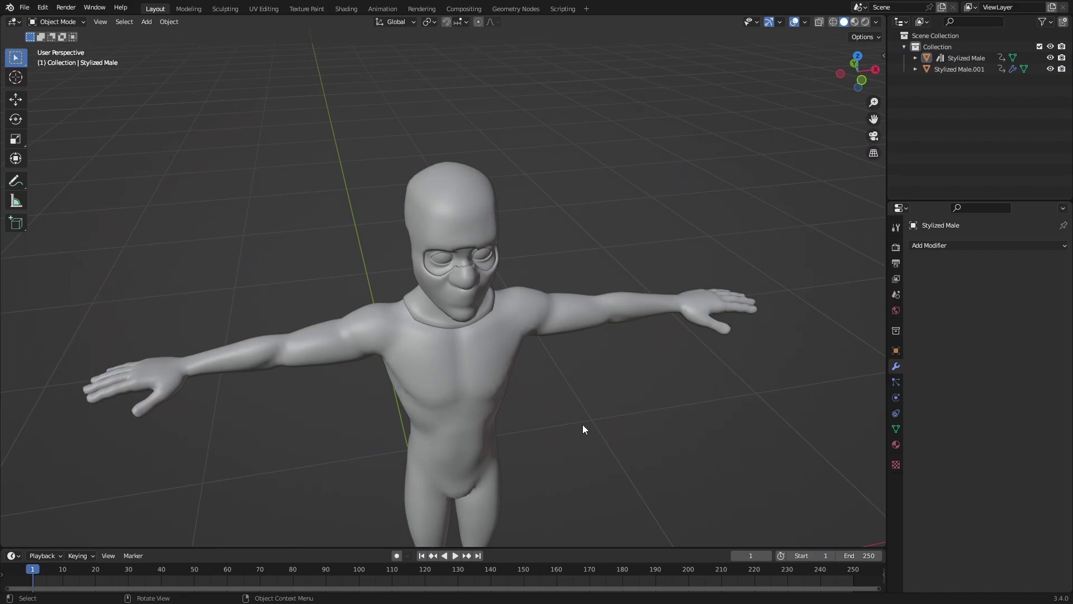
{"action": "middle_click_drag", "start_coordinate": [583, 429], "coordinate": [464, 193]}
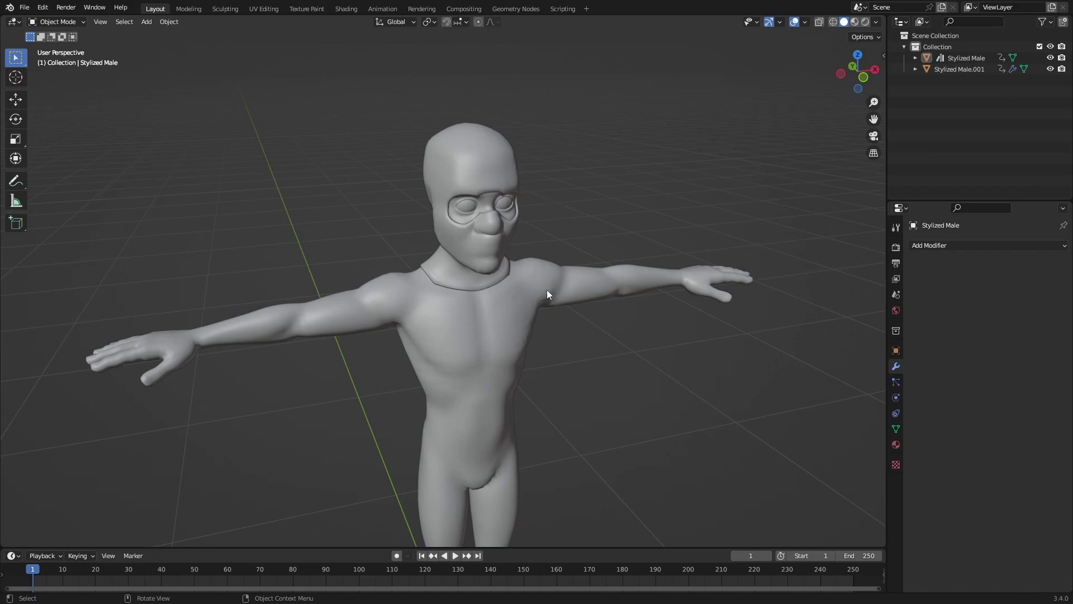
{"action": "middle_click_drag", "start_coordinate": [546, 291], "coordinate": [621, 381]}
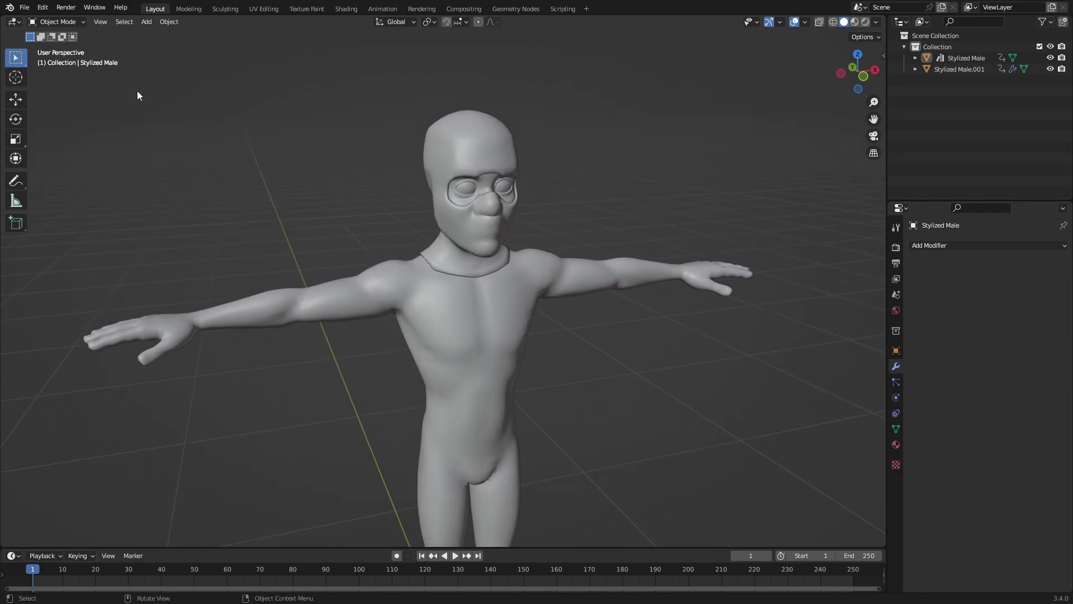